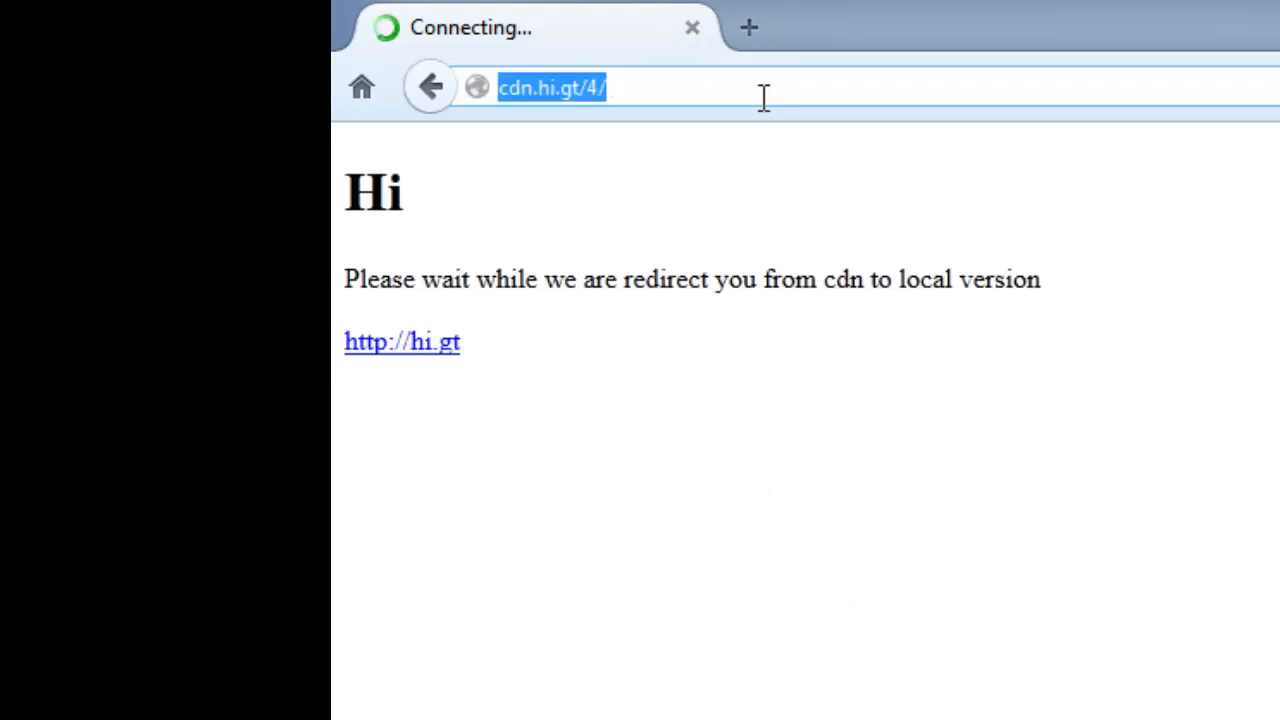
Go to the google.com home page.
text(go)
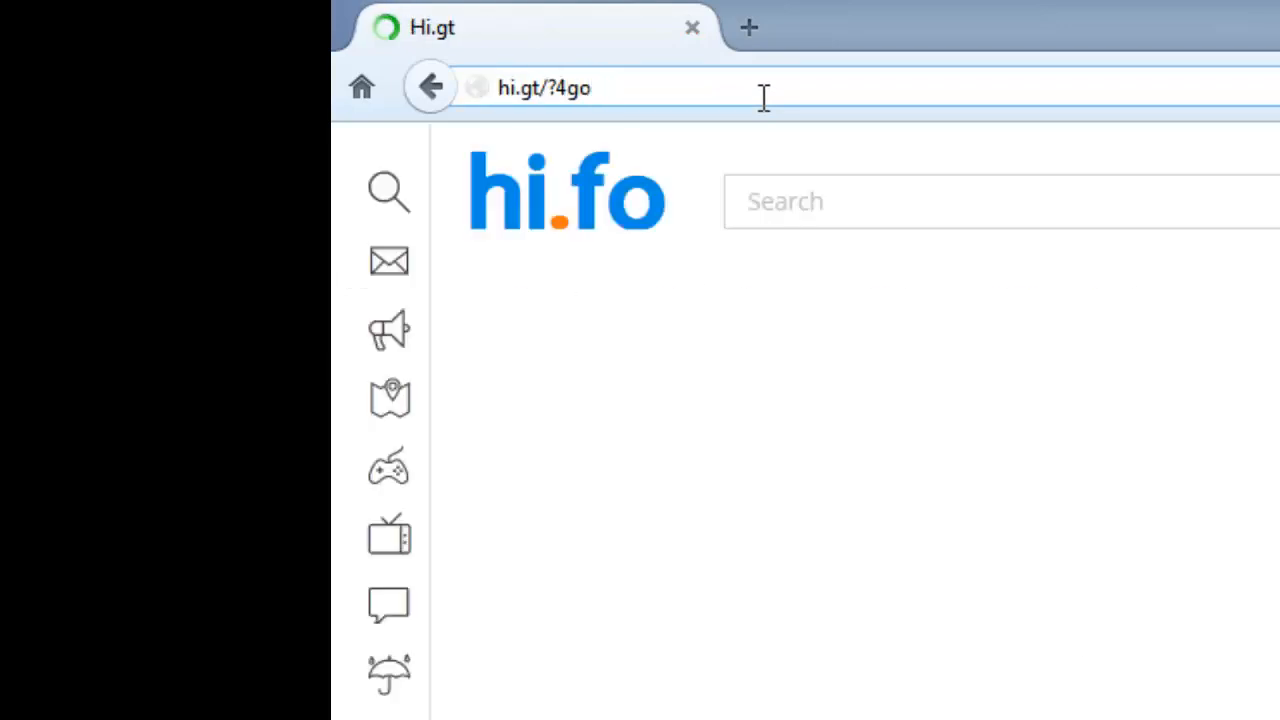
click(763, 97)
text(google.com)
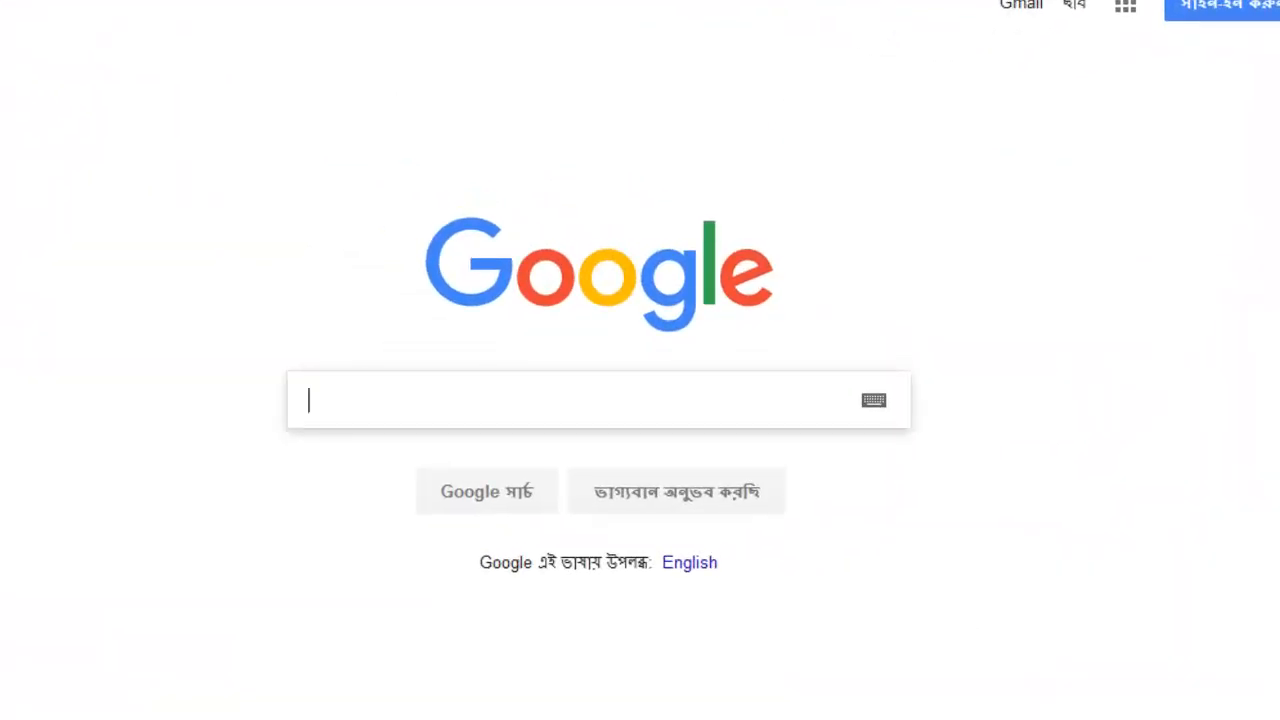
Search Google for "wintobootic download".
text(winboo)
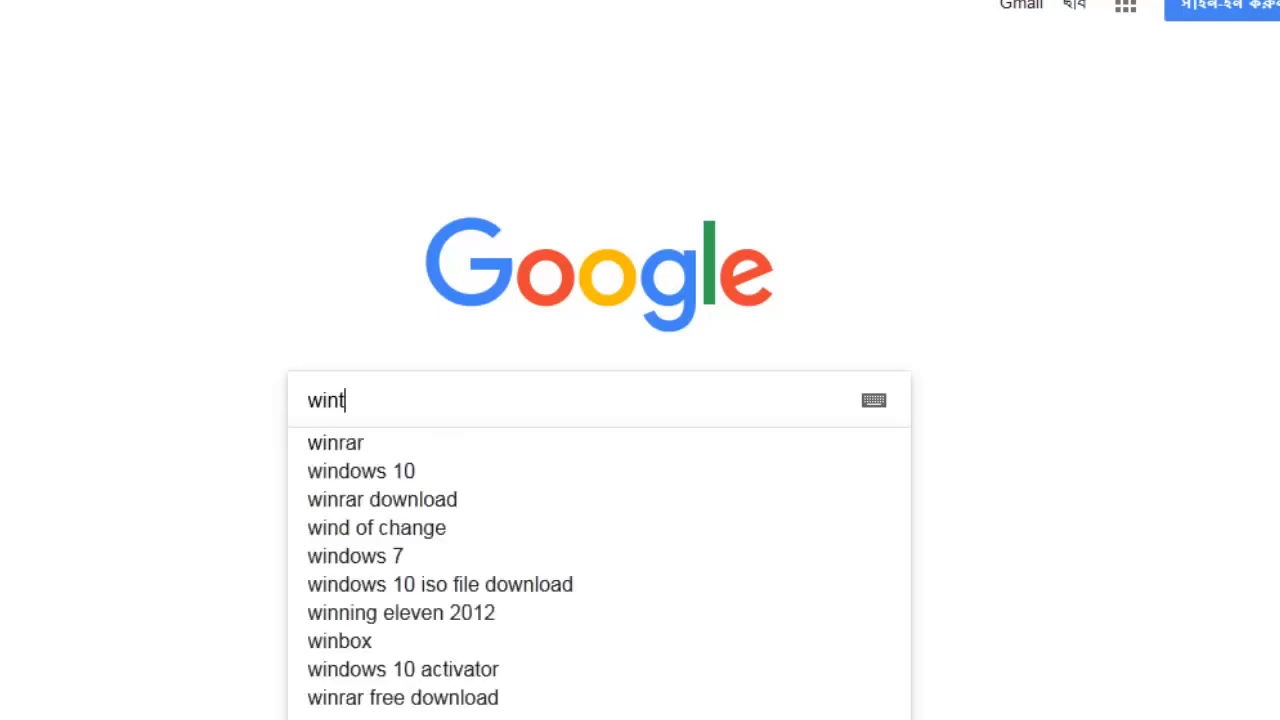
text(t)
key(BackSpace)
text(bootic)
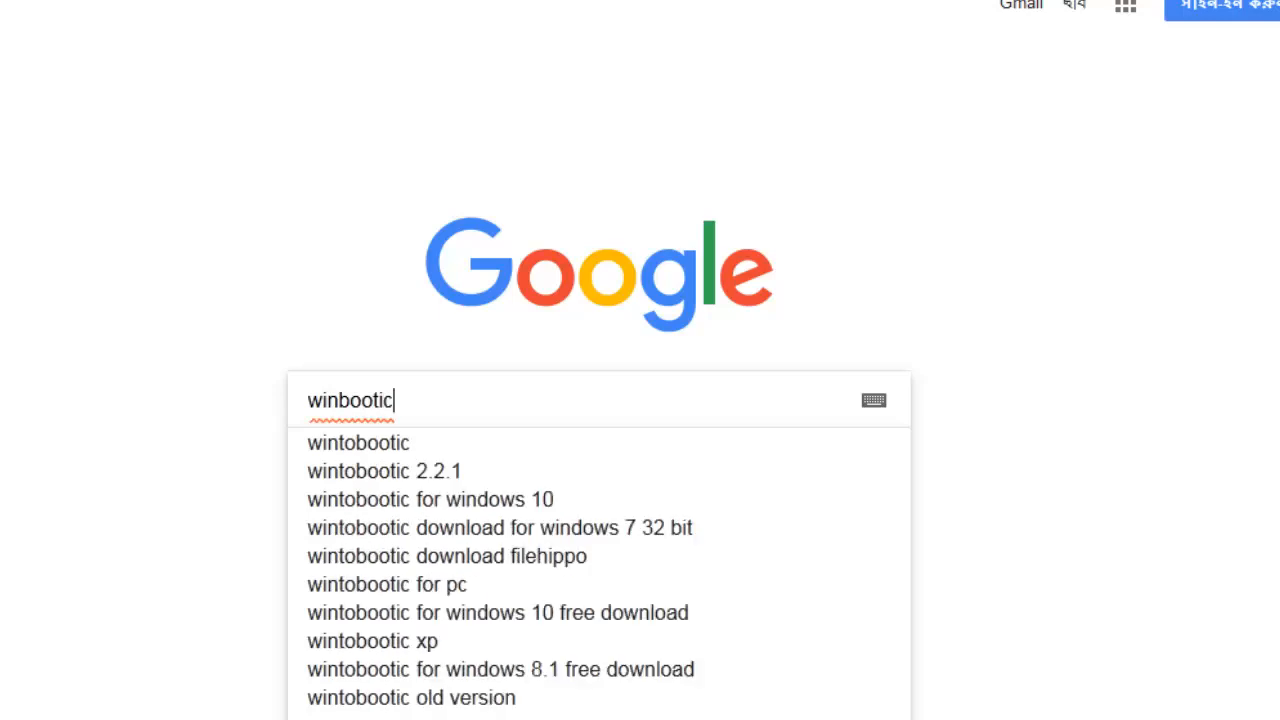
key(Down)
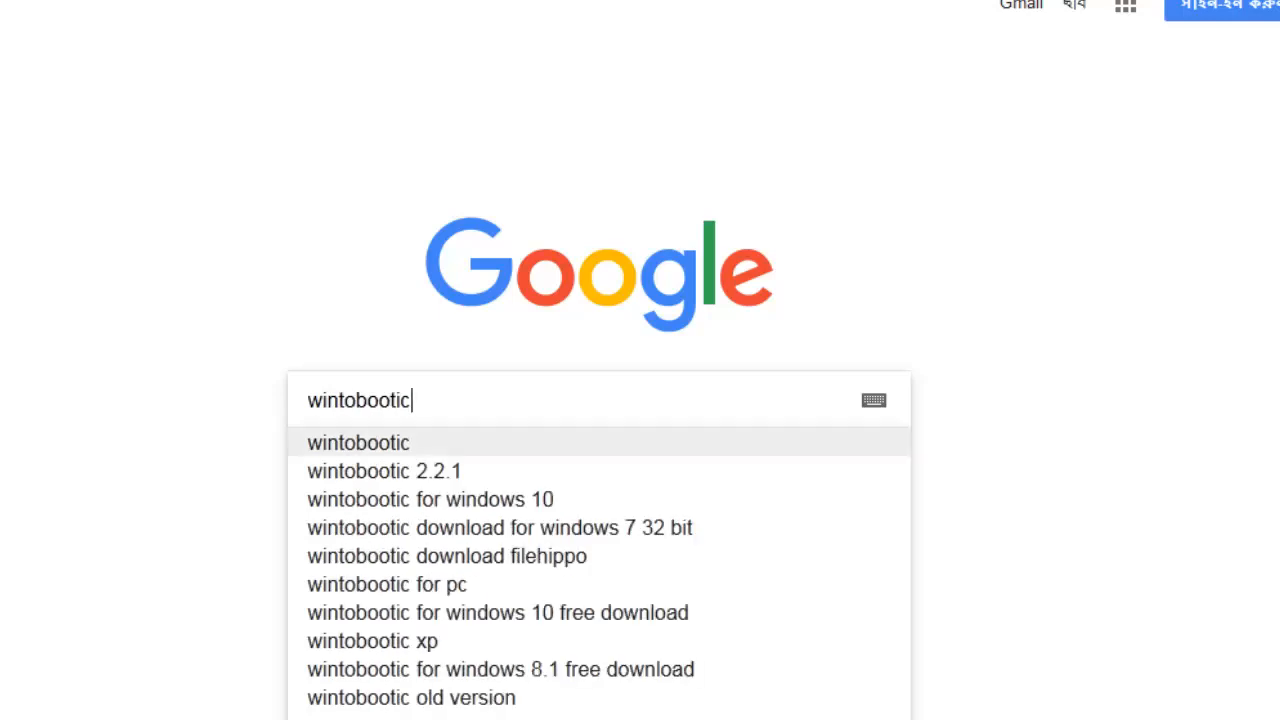
text(downlaod)
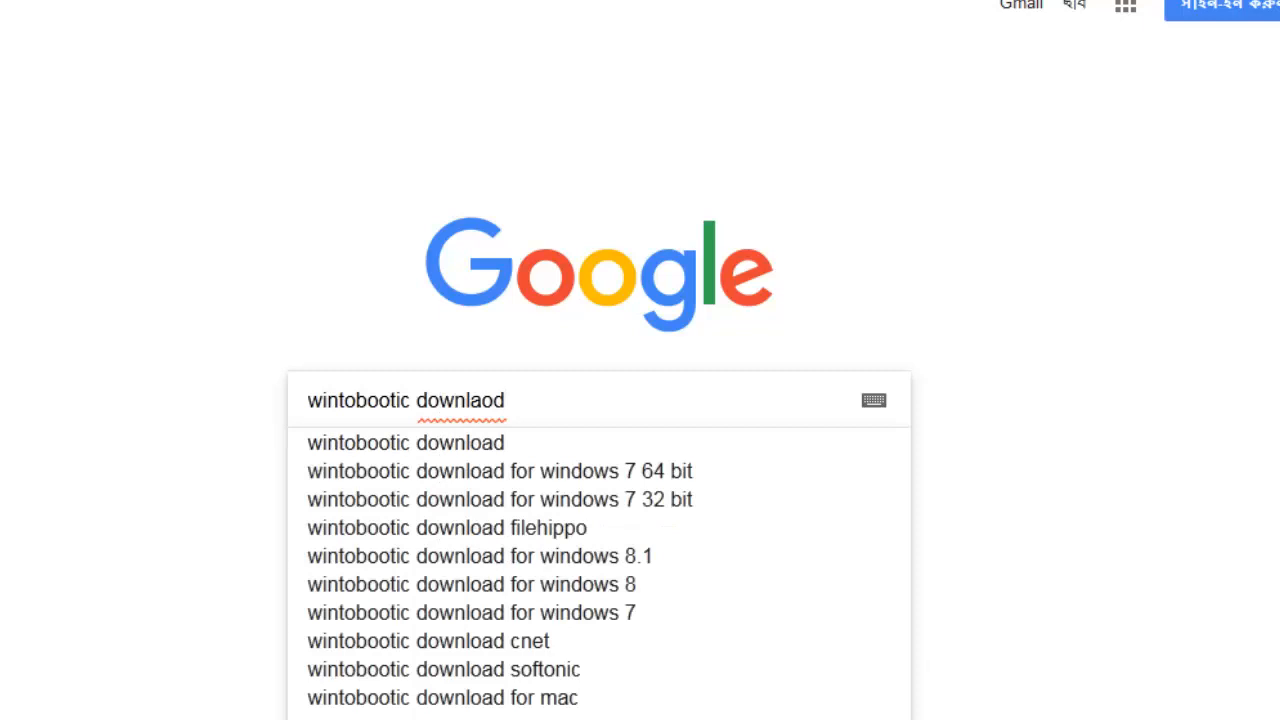
key(Down)
key(Escape)
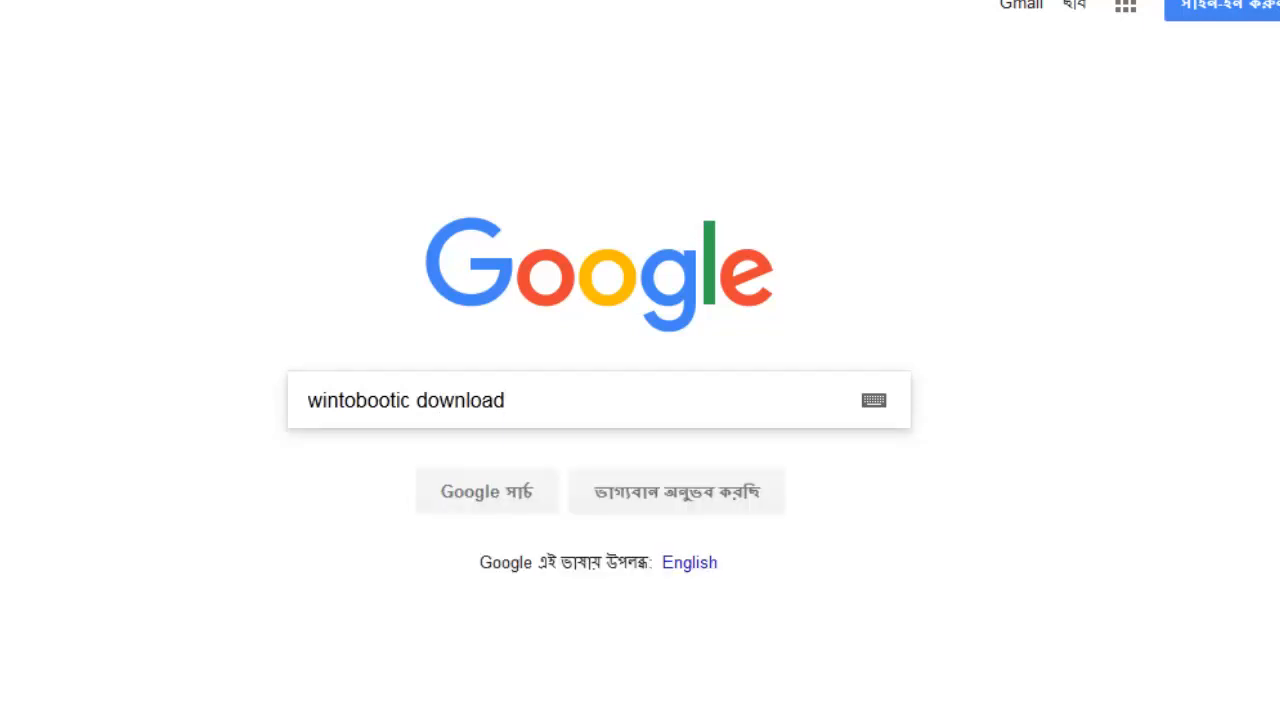
key(Return)
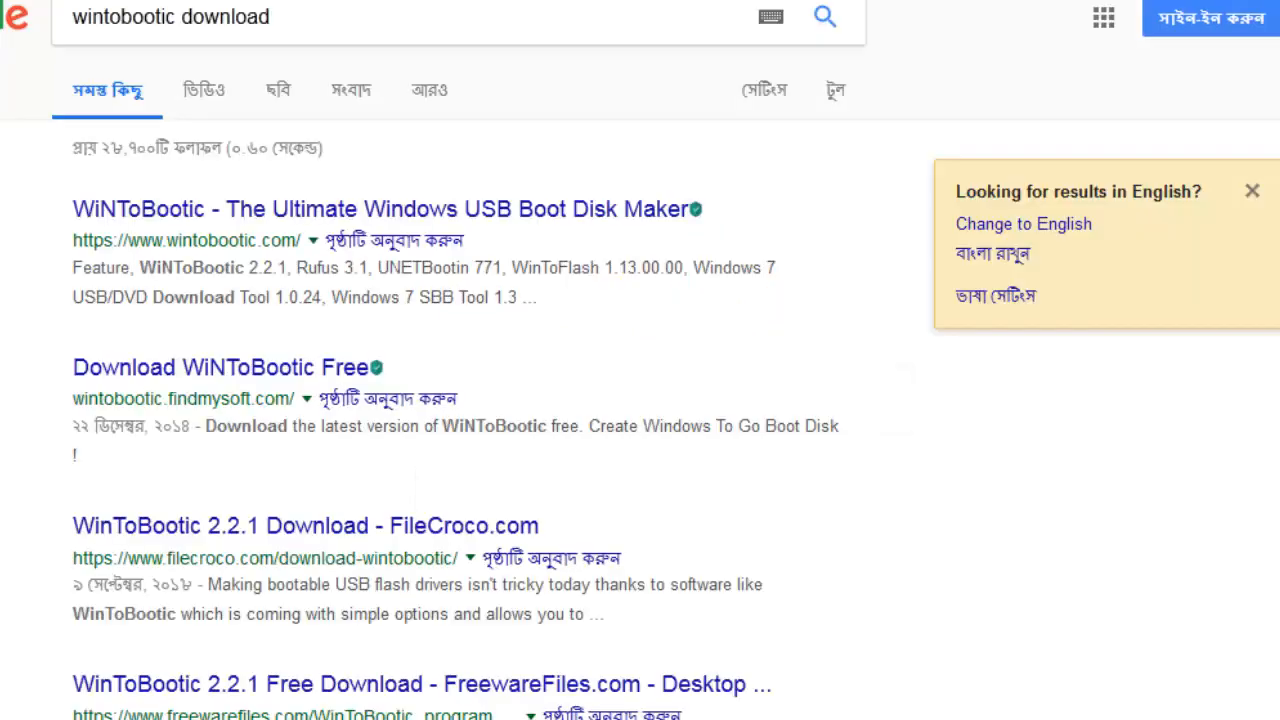
Open the wintobootic.com search result in a new tab and switch to it.
right_click(325, 222)
click(420, 231)
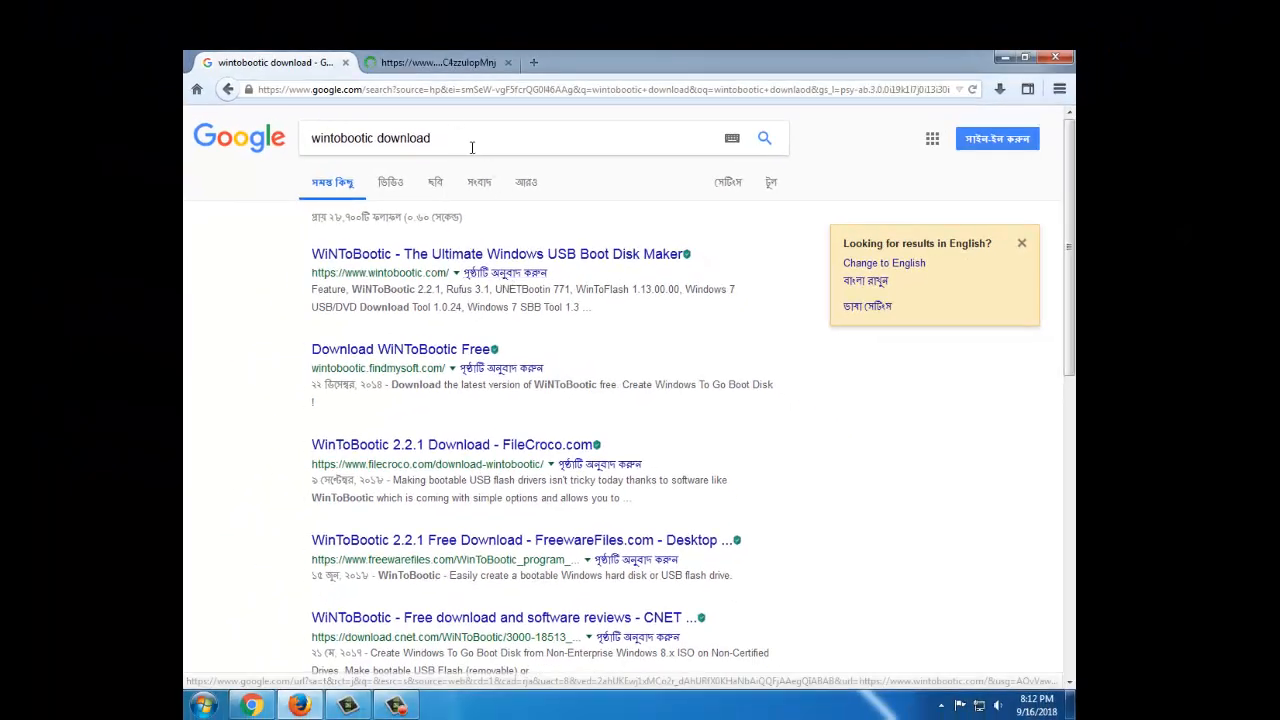
click(436, 62)
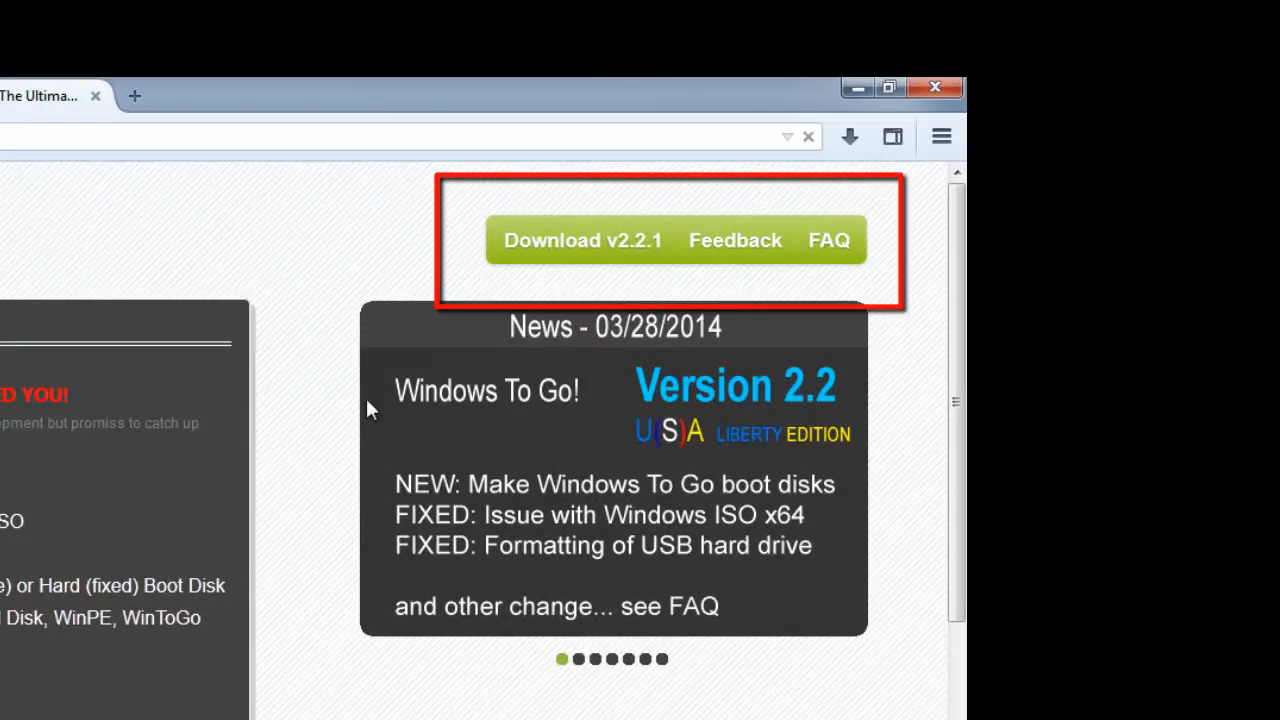
Download WiNToBootic v2.2.1 as a zip archive and open the folder containing the downloaded file.
click(620, 250)
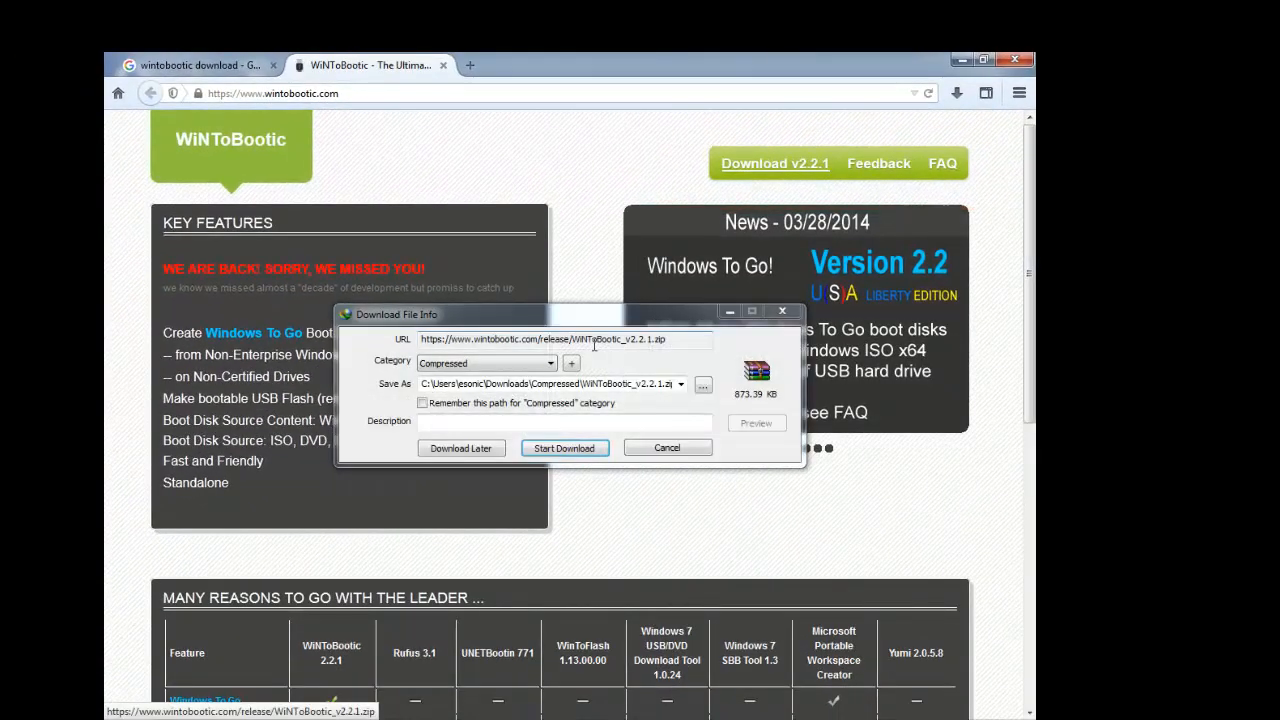
click(563, 450)
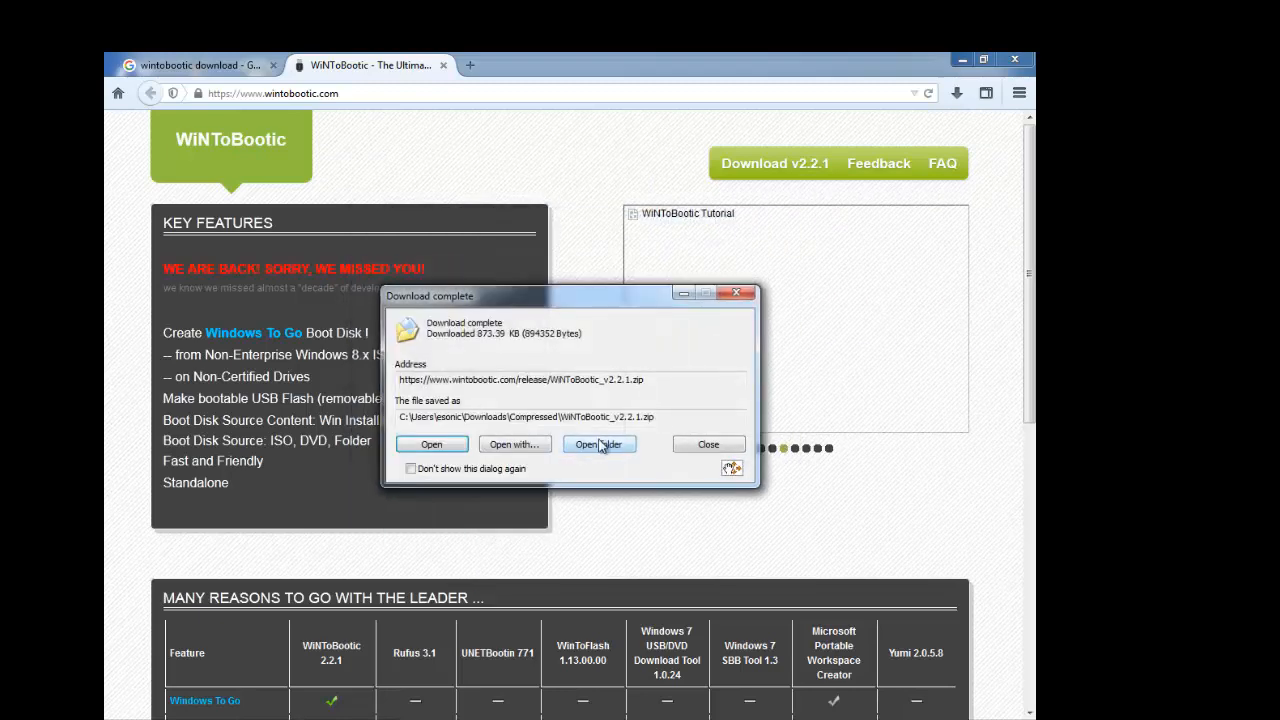
click(597, 441)
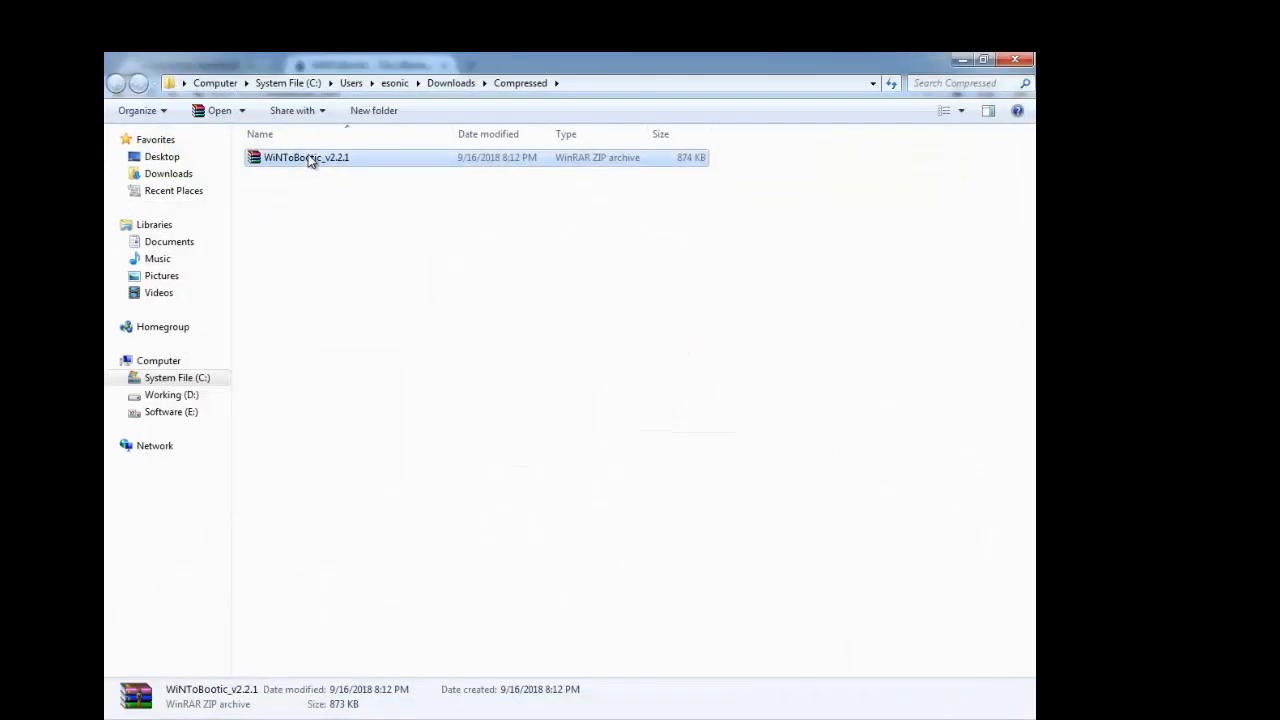
Extract the archive into a WiNToBootic_v2.2.1 folder, launch the WiNToBootic application from it, and close the folder window.
right_click(310, 158)
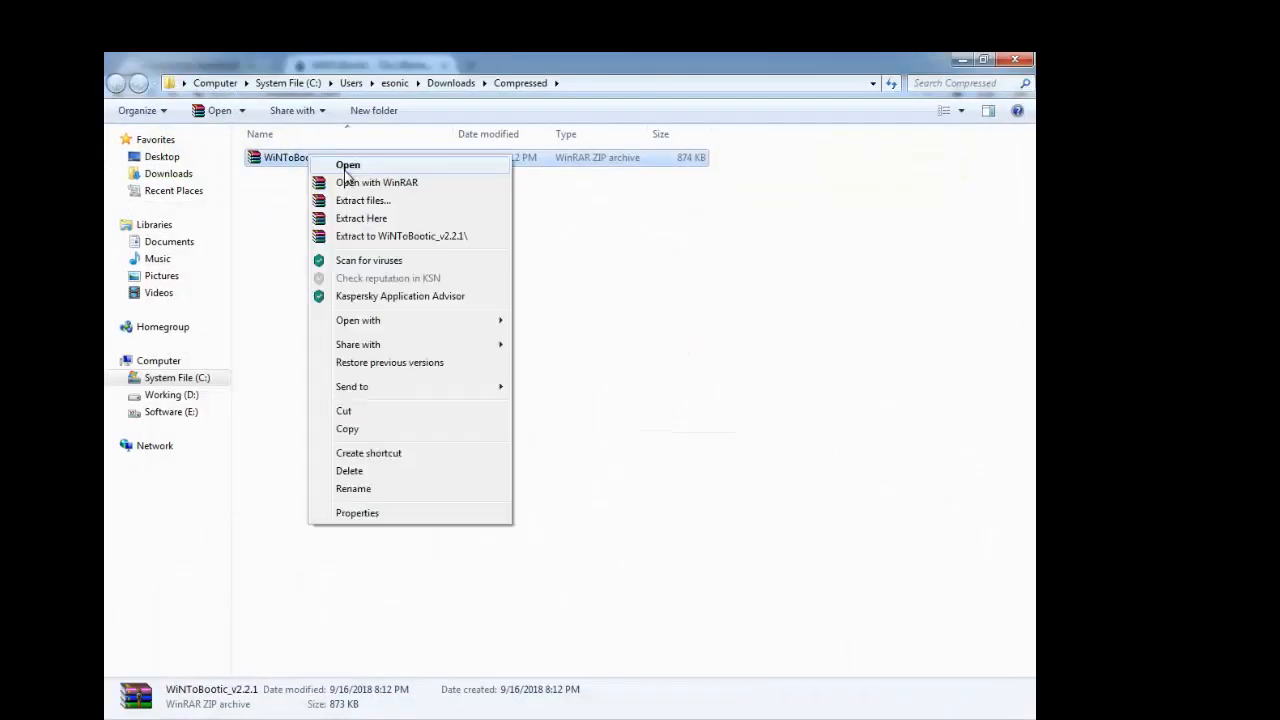
click(394, 238)
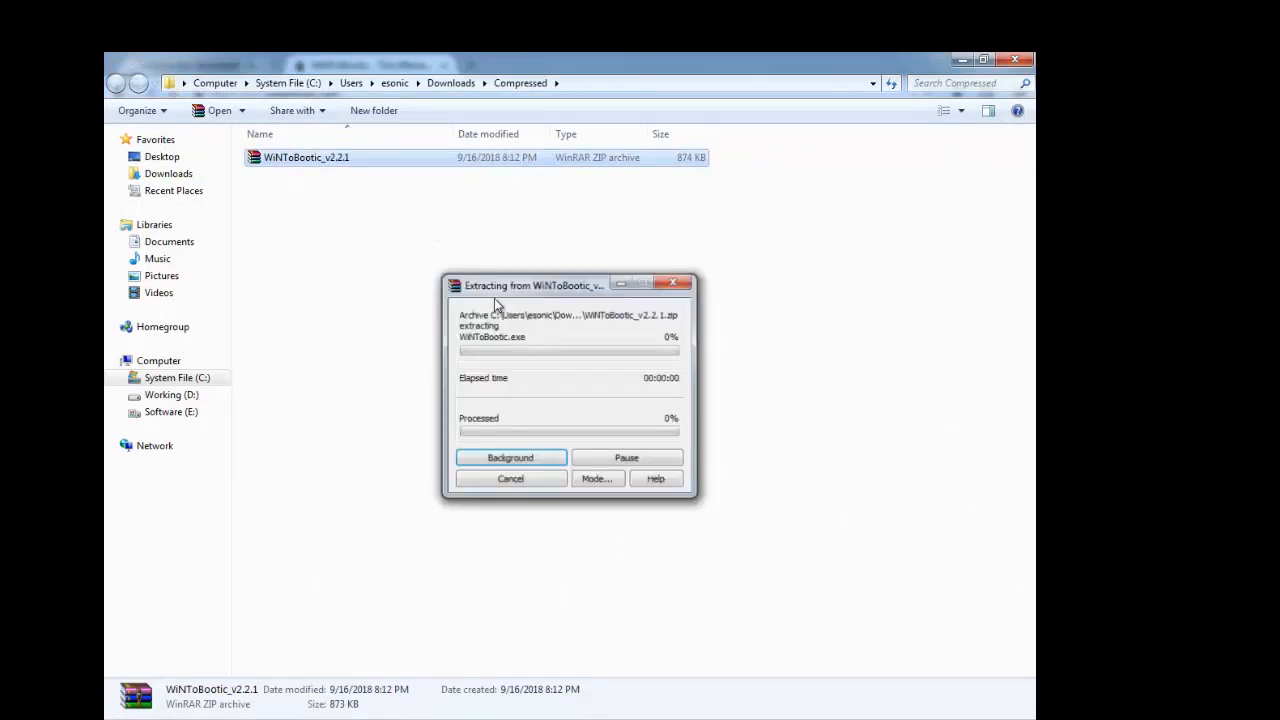
double_click(334, 157)
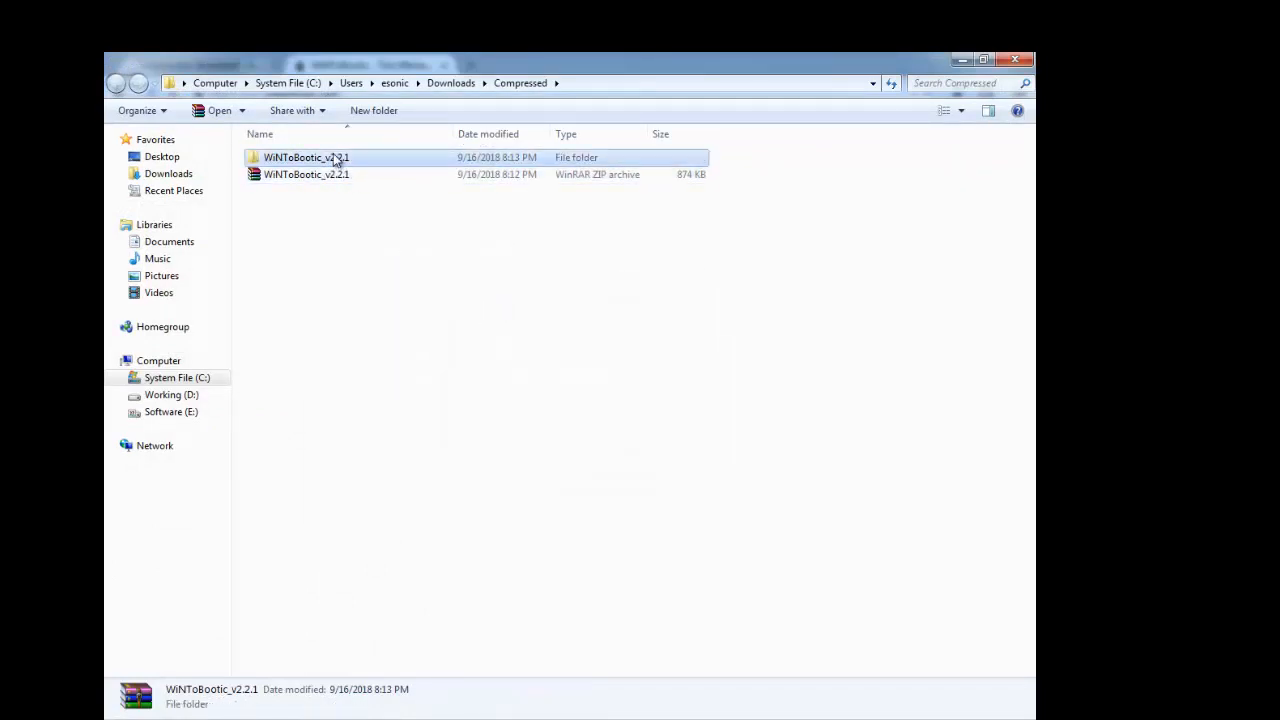
click(302, 177)
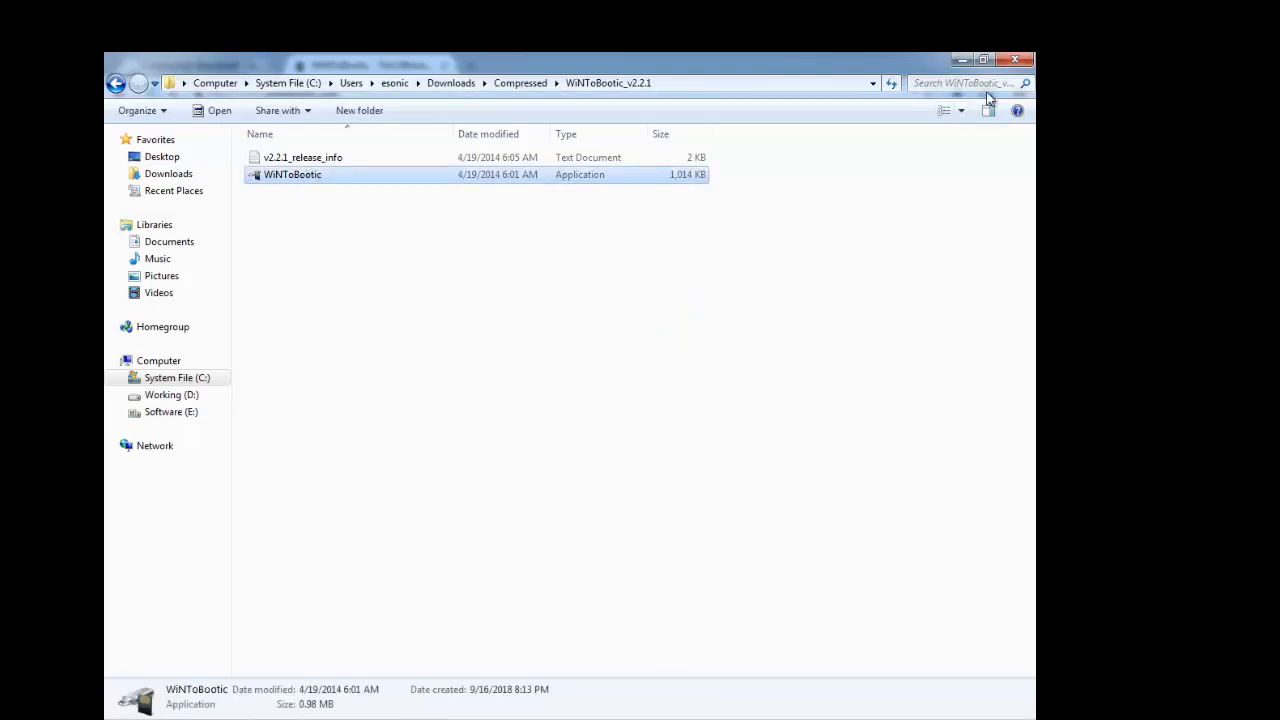
click(1017, 60)
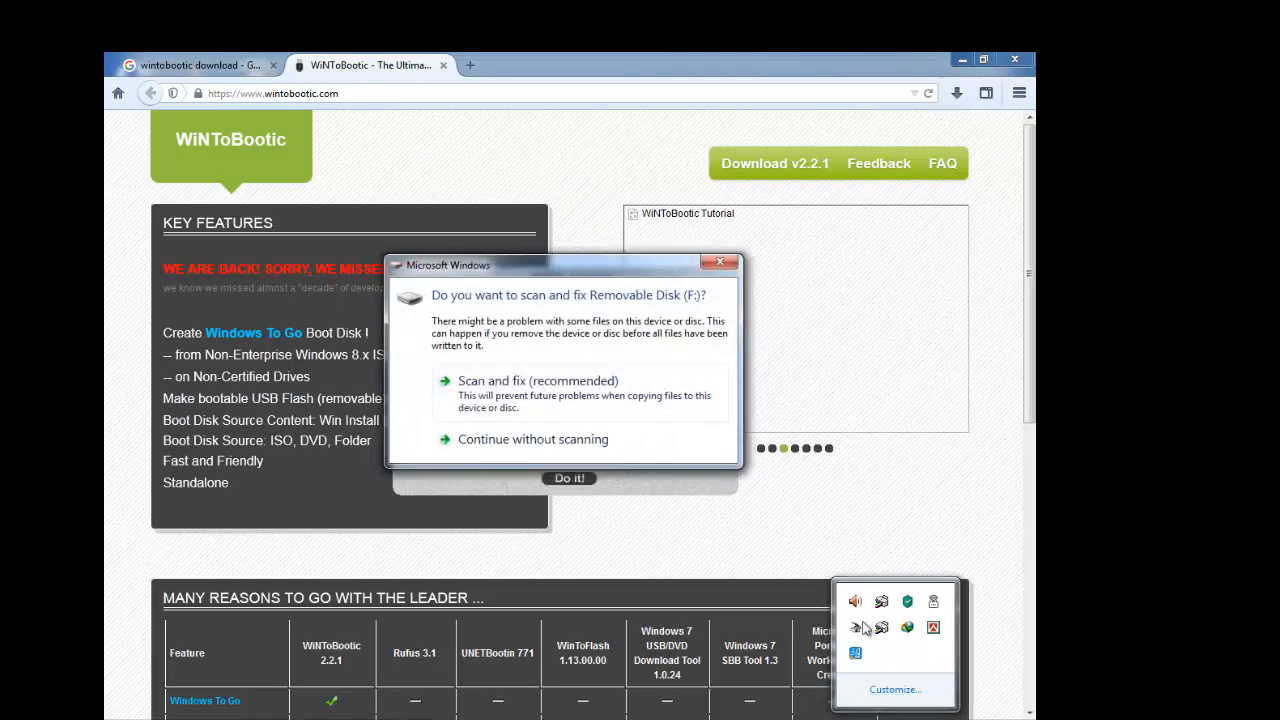
Dismiss the scan prompt for Removable Disk (F:) and inspect WiNToBootic's drive list and source file chooser.
click(732, 265)
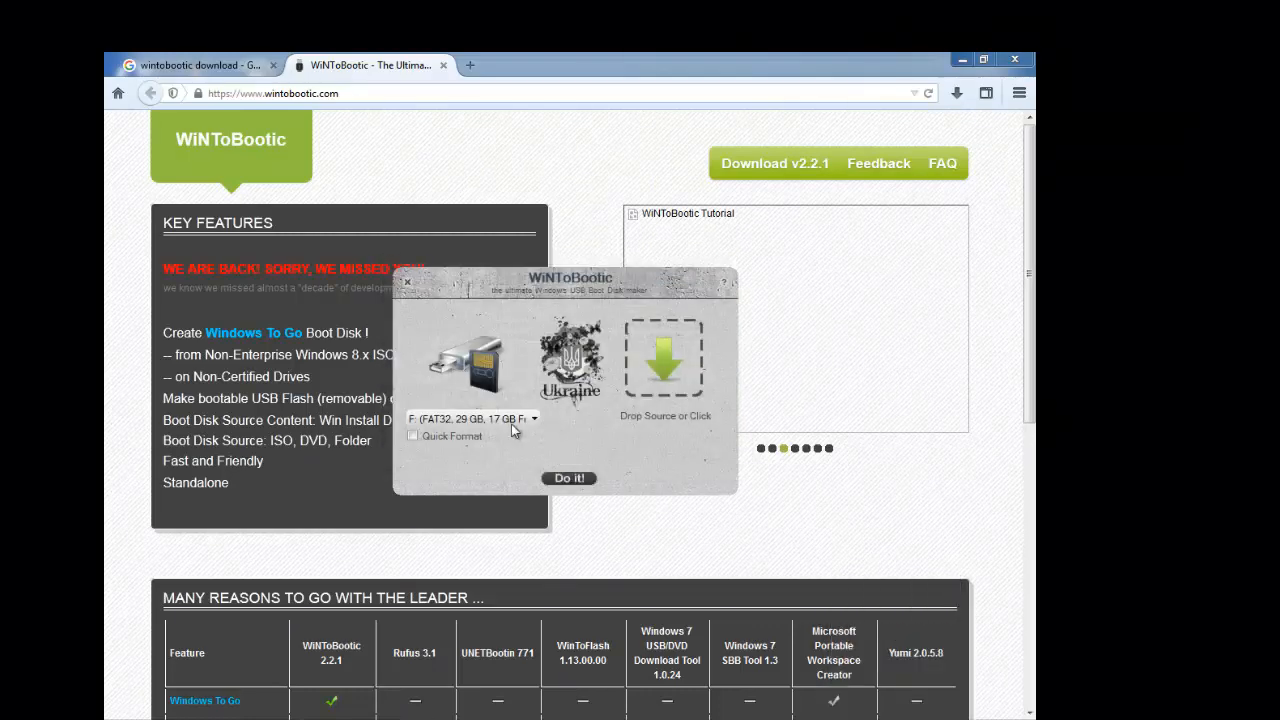
click(532, 420)
click(675, 460)
click(630, 385)
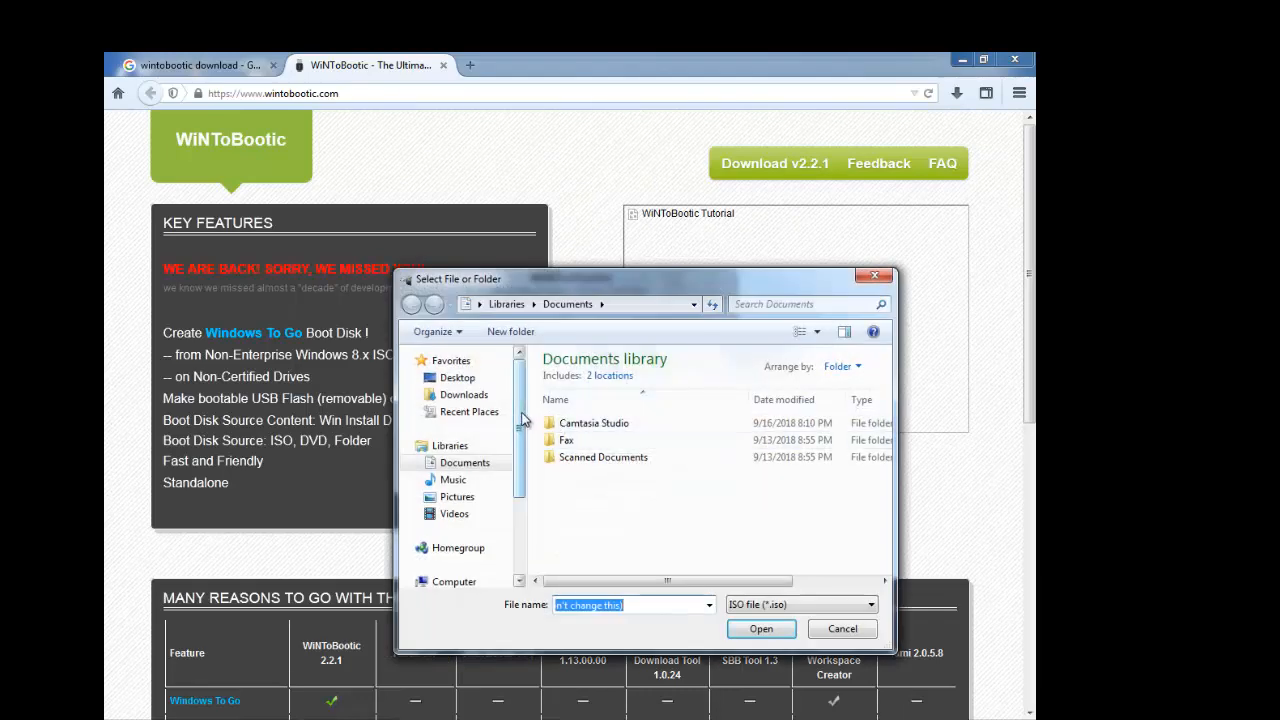
click(874, 276)
Open Removable Disk (F:) from AutoPlay to view its files, and close the folder window.
click(584, 189)
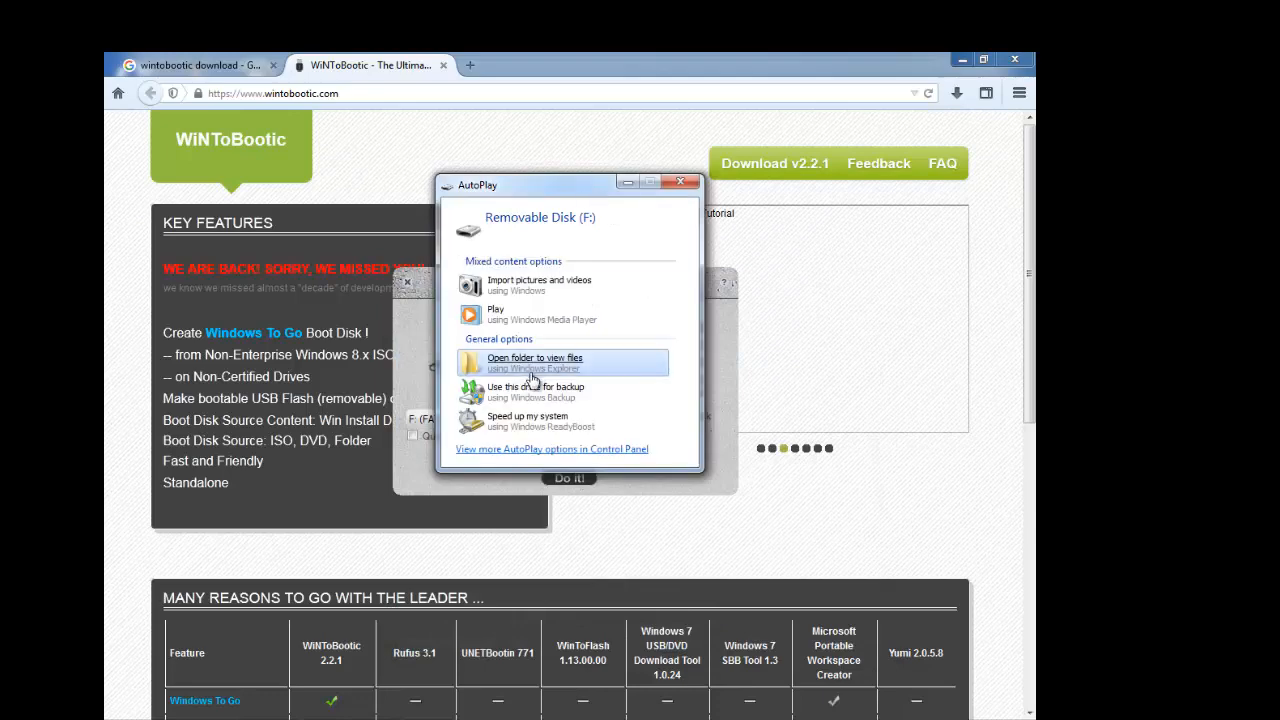
click(531, 377)
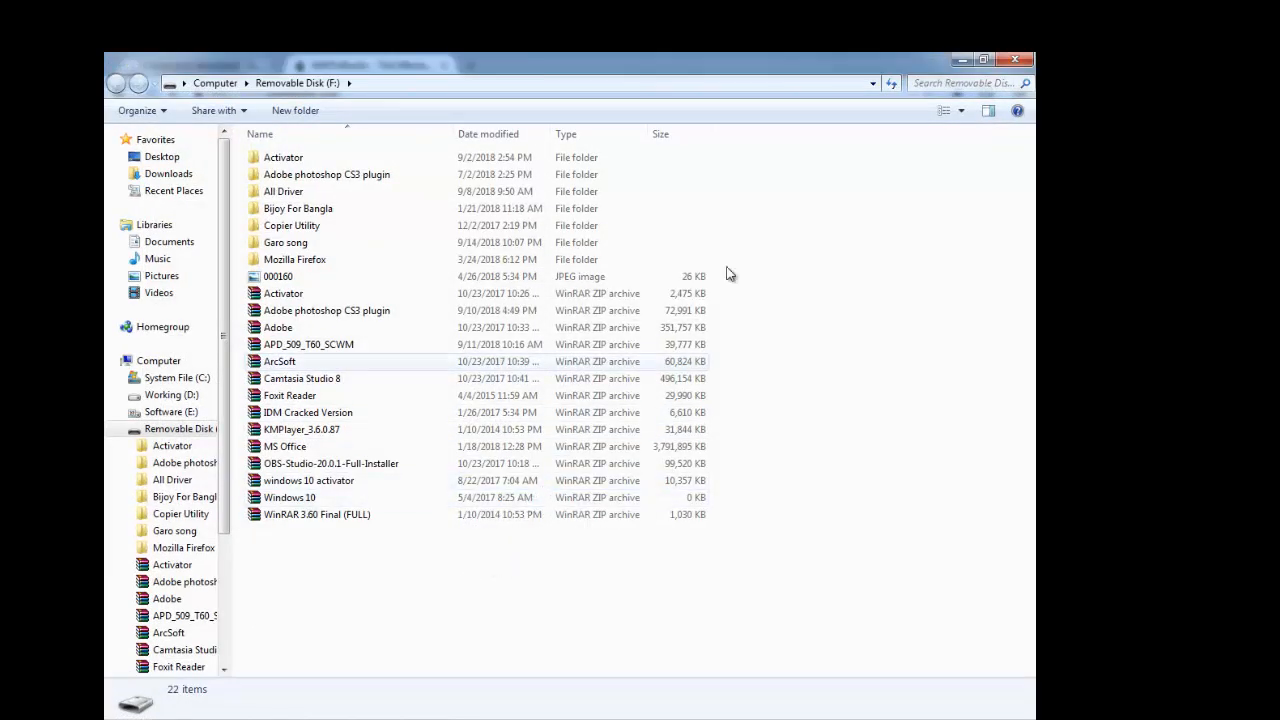
double_click(618, 60)
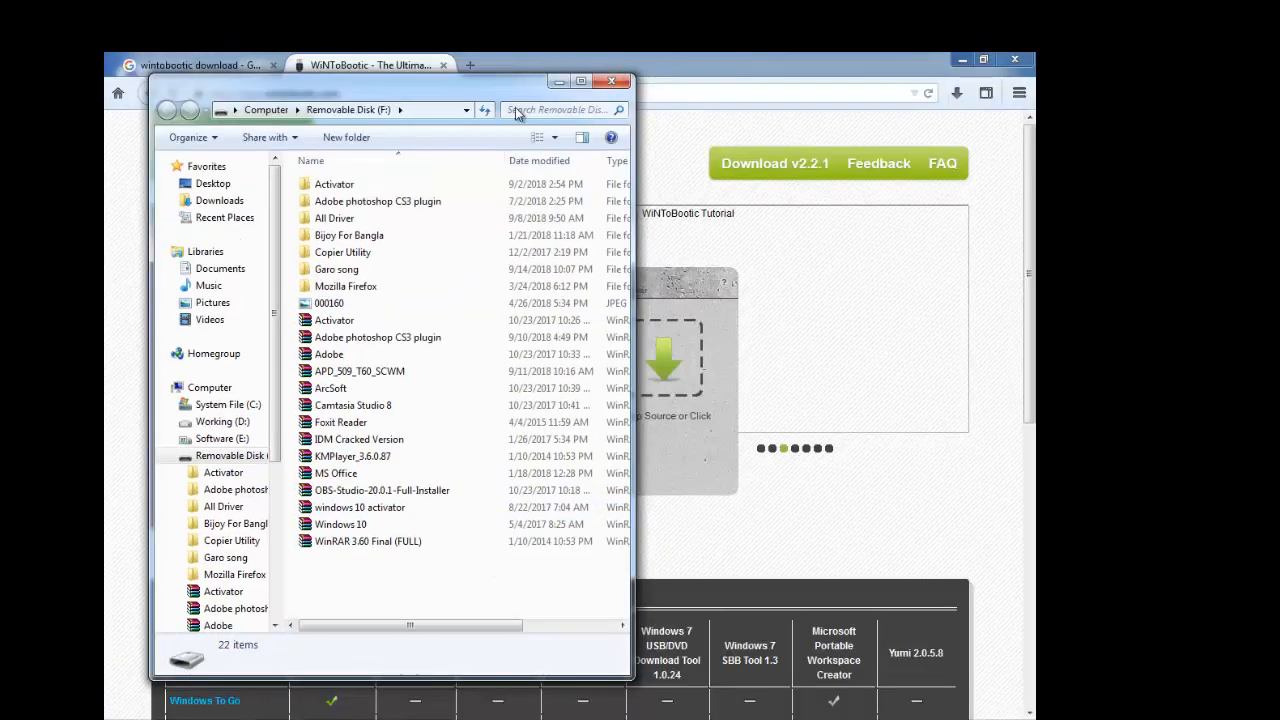
drag(507, 82, 673, 155)
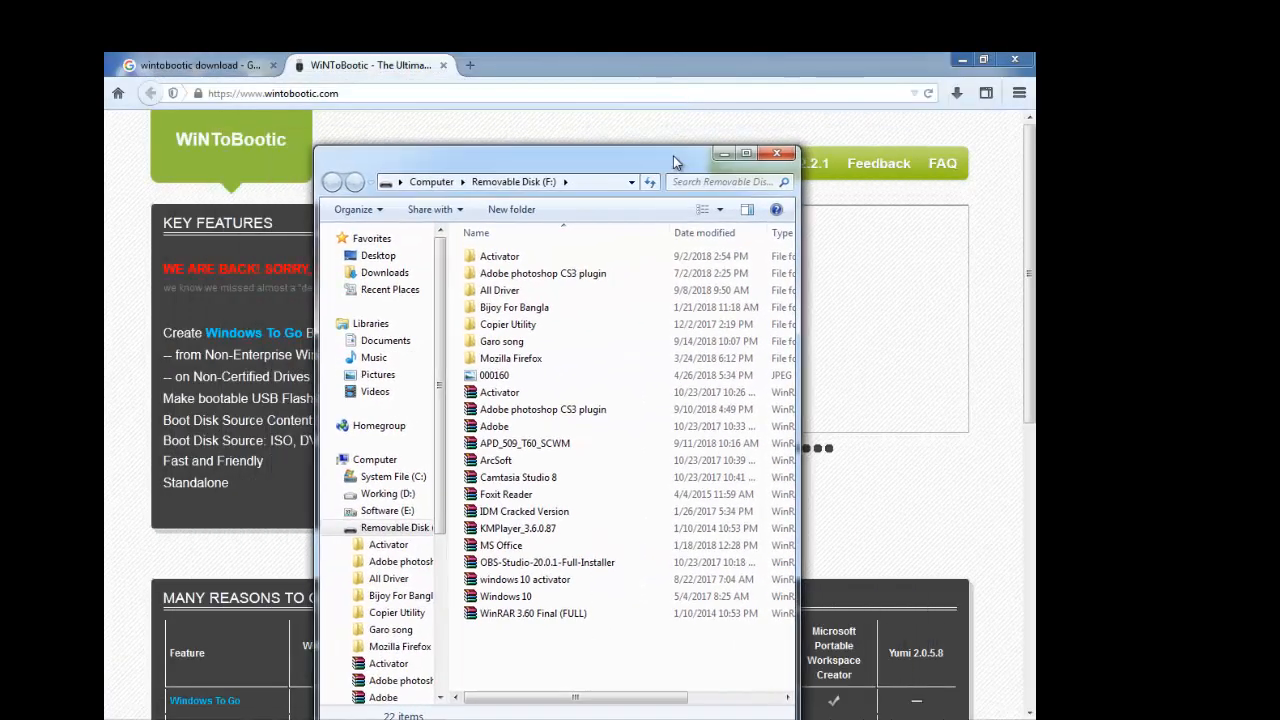
click(777, 153)
Minimize the browser window and refresh the desktop.
click(961, 60)
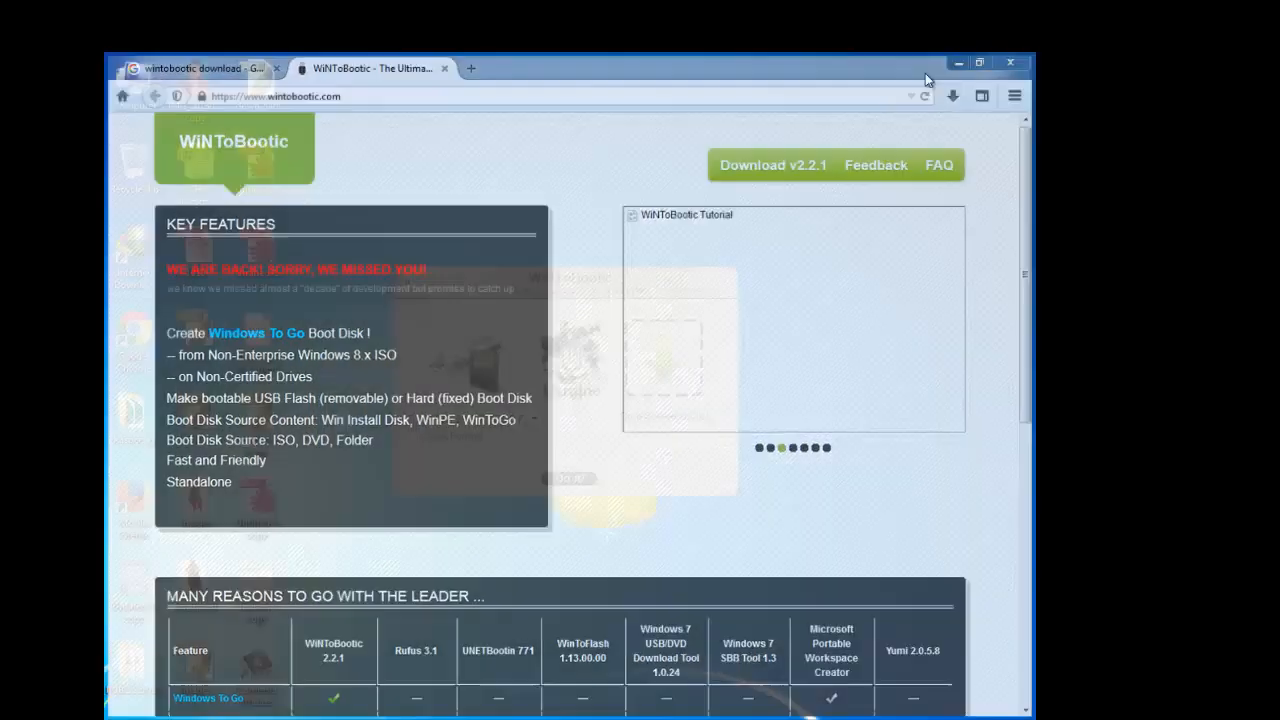
right_click(553, 142)
click(595, 188)
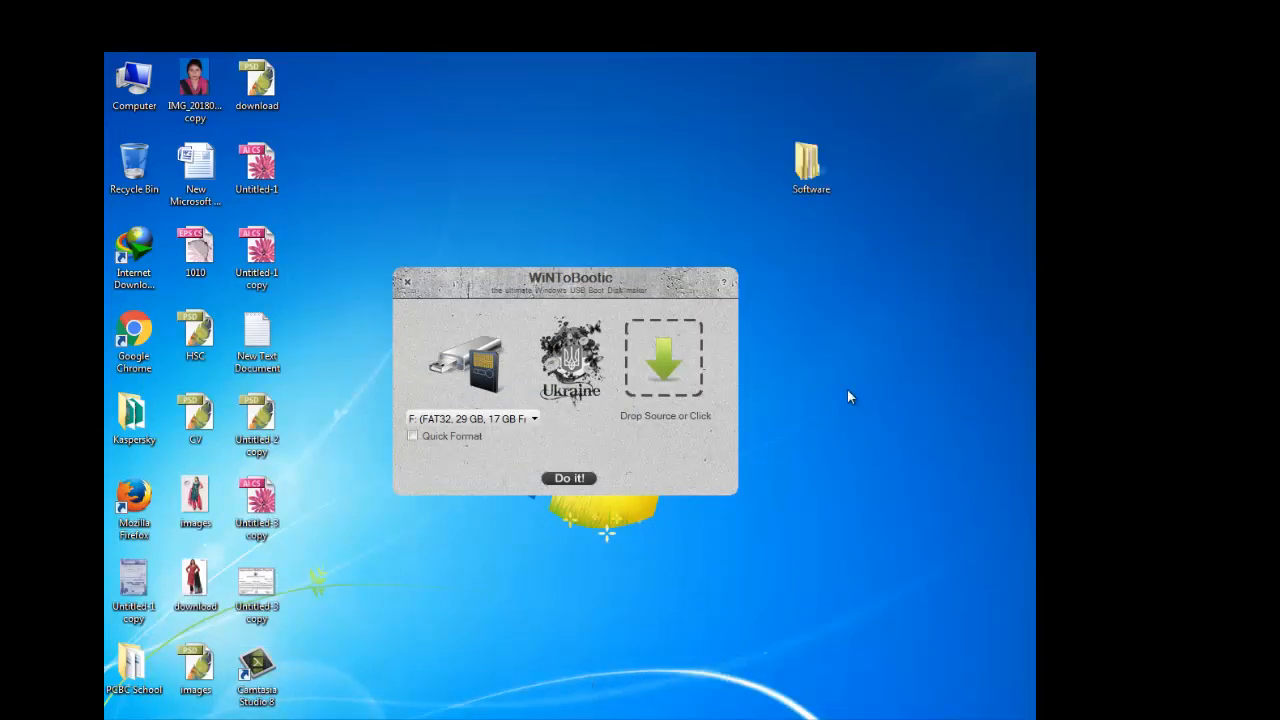
right_click(867, 444)
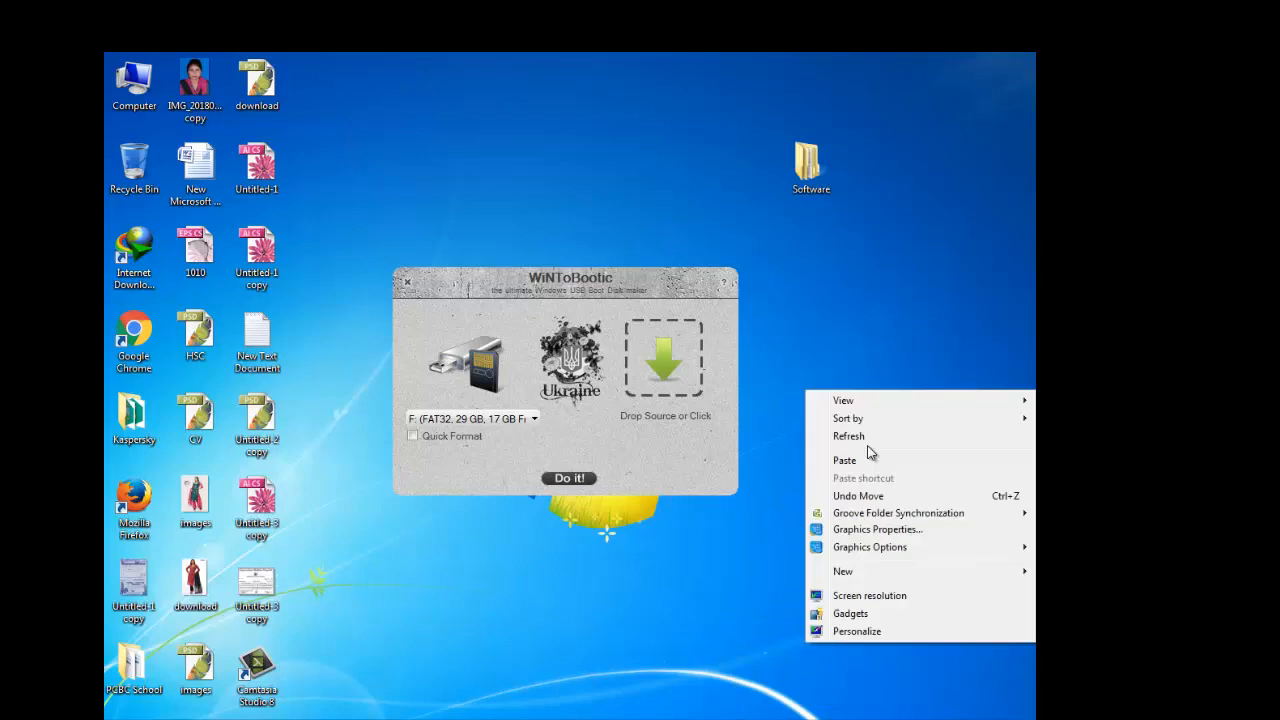
click(870, 436)
Quick-format Removable Disk (F:) from the Computer window with restored device defaults, using FAT32 and the default allocation size.
double_click(133, 84)
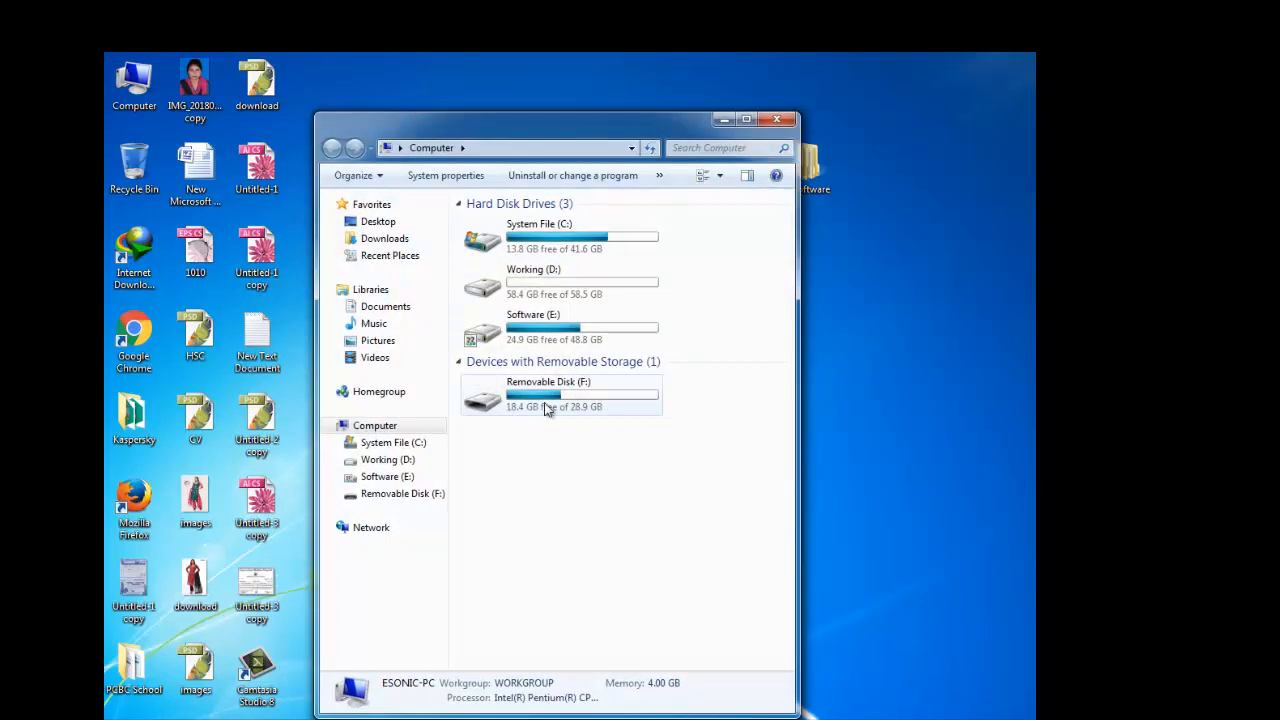
click(745, 121)
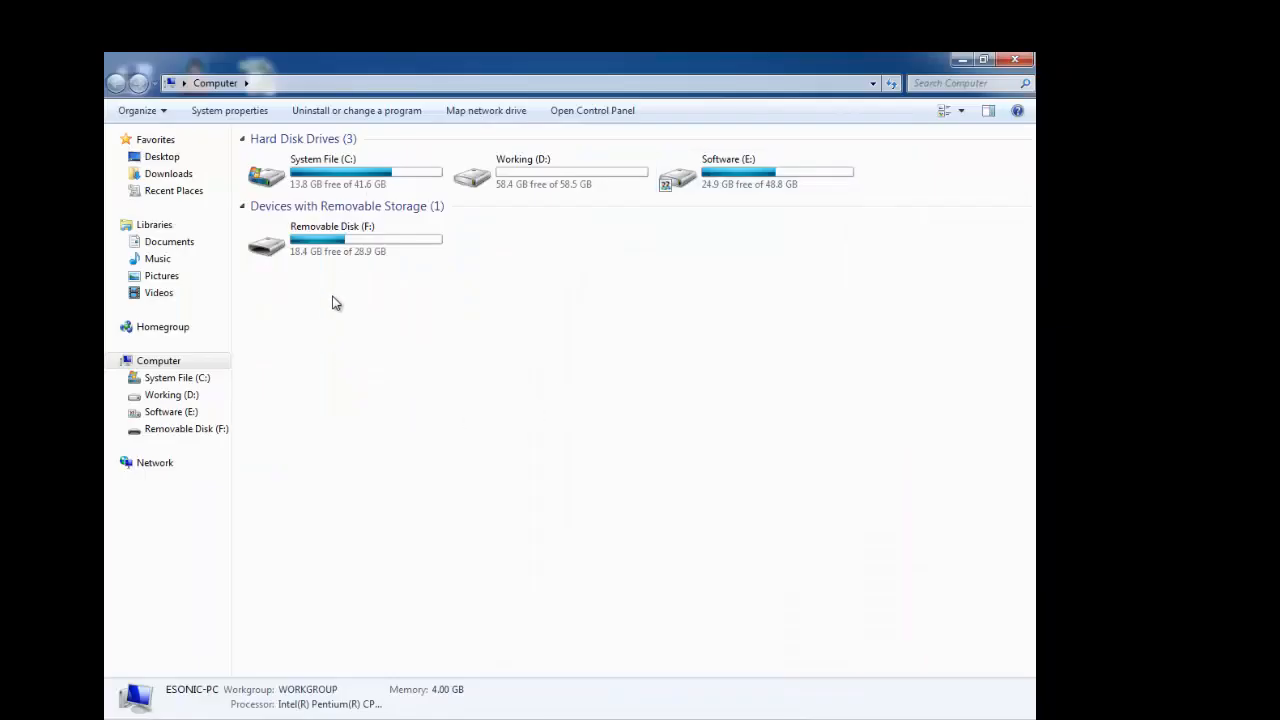
right_click(326, 240)
click(371, 517)
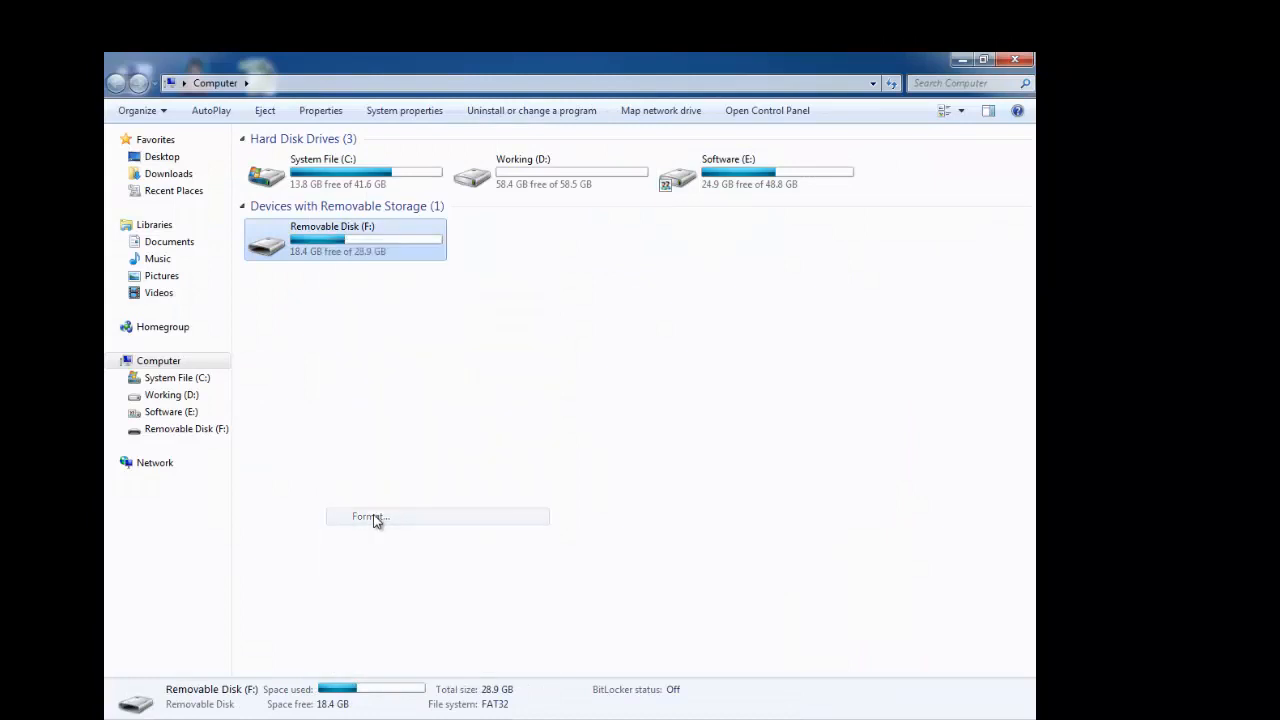
click(251, 359)
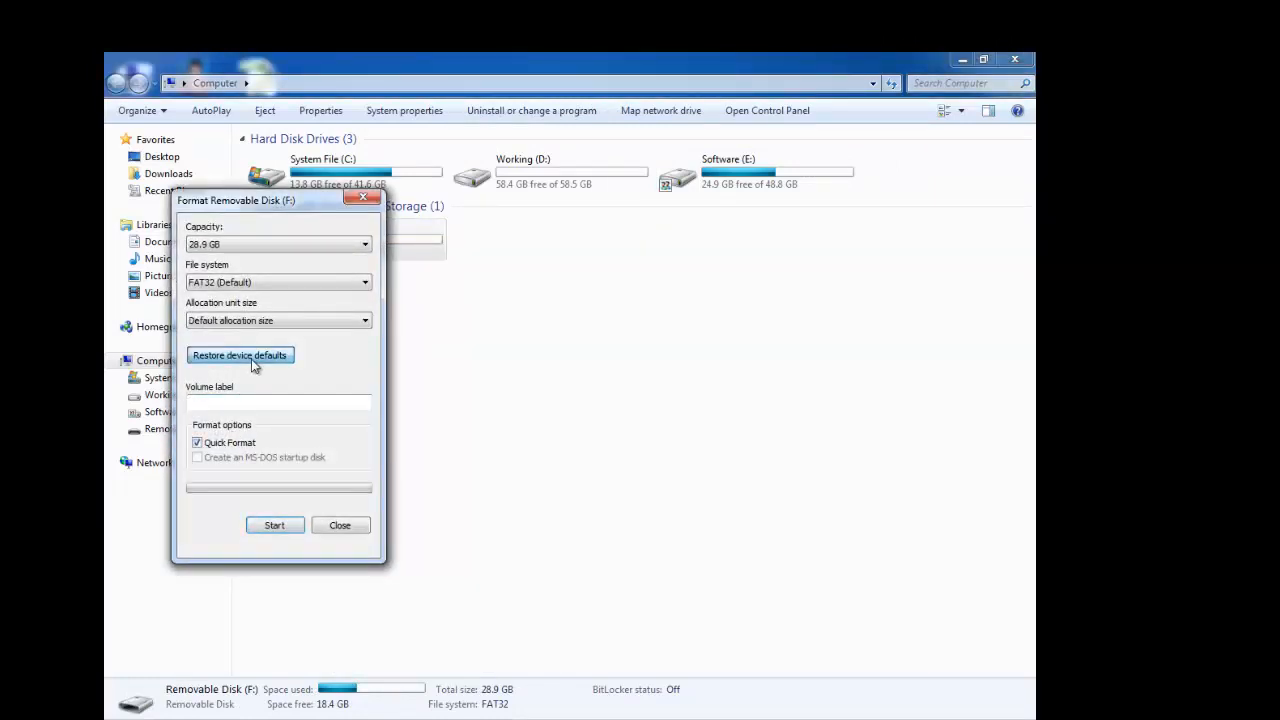
click(273, 526)
click(609, 399)
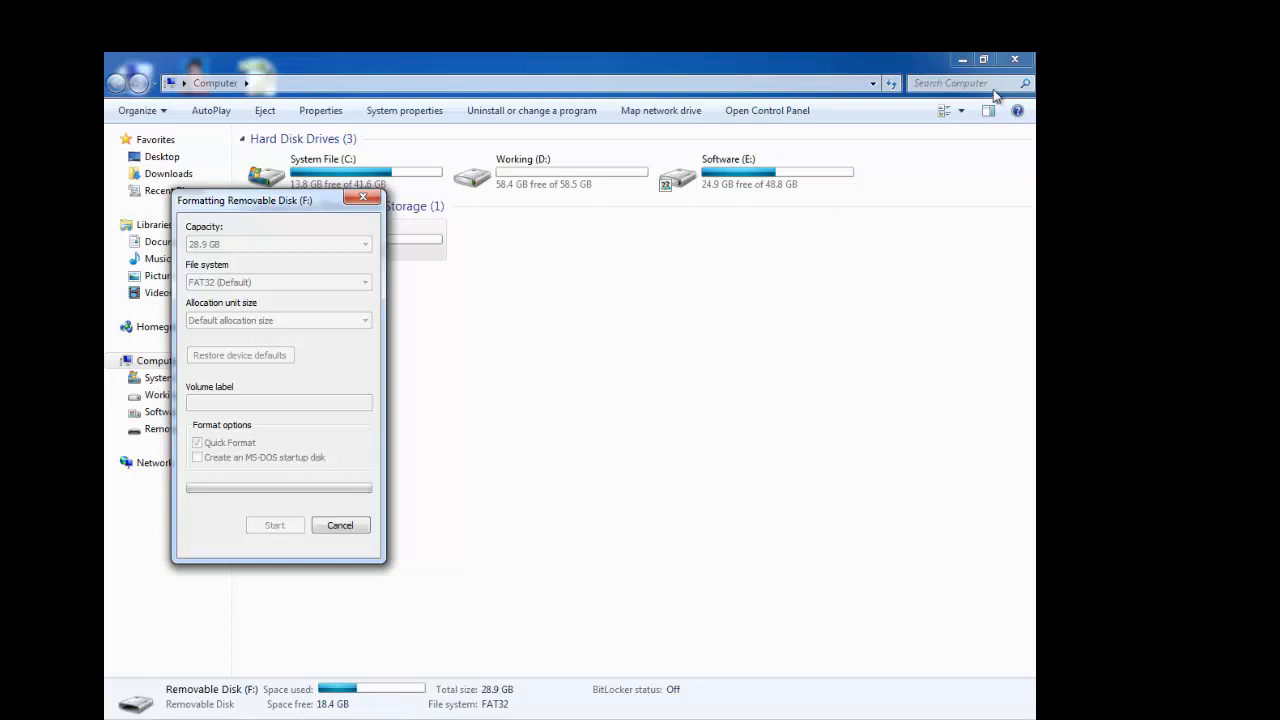
Close the Computer window, acknowledge the finished format of Removable Disk (F:), and close the format dialog.
click(1015, 59)
double_click(810, 165)
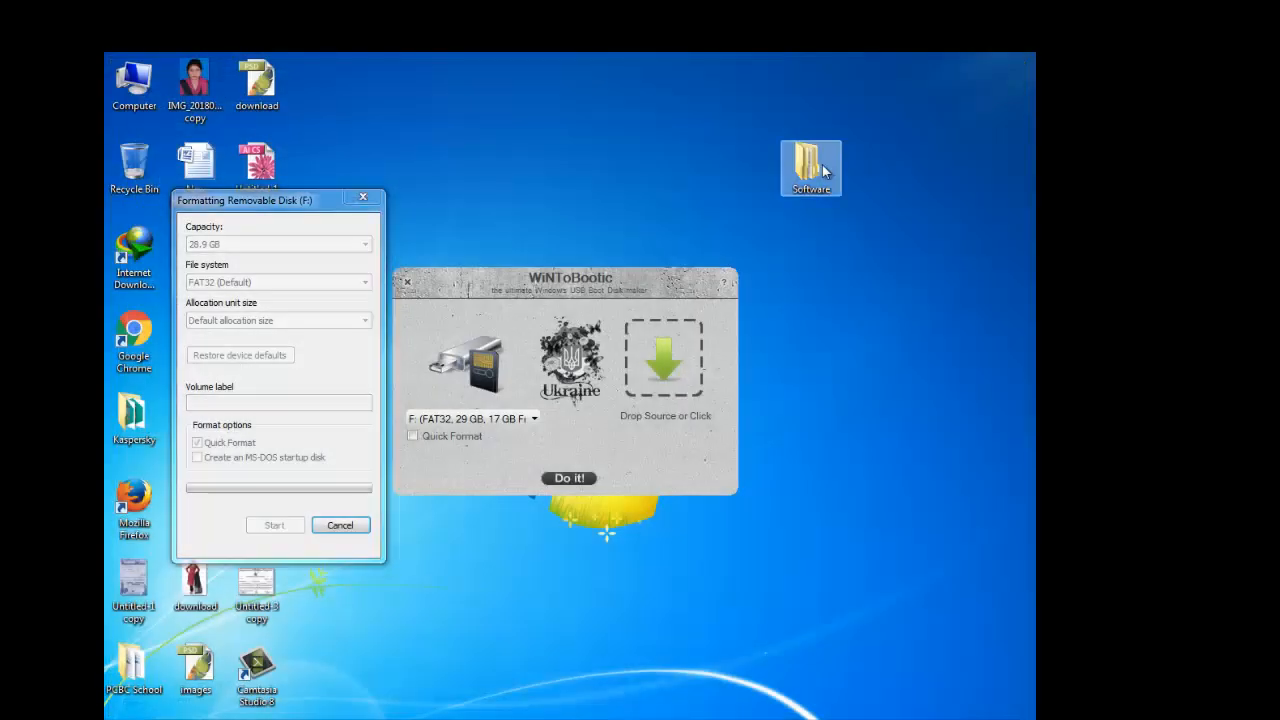
click(1015, 59)
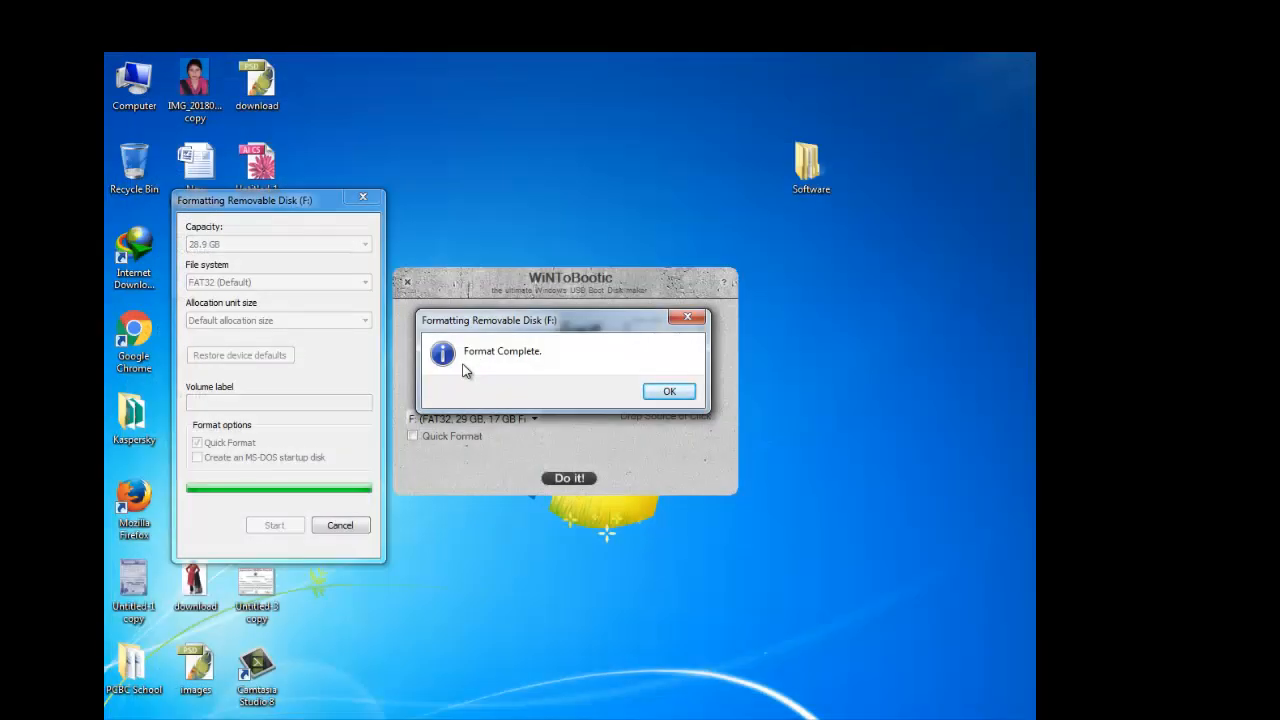
click(663, 392)
click(355, 526)
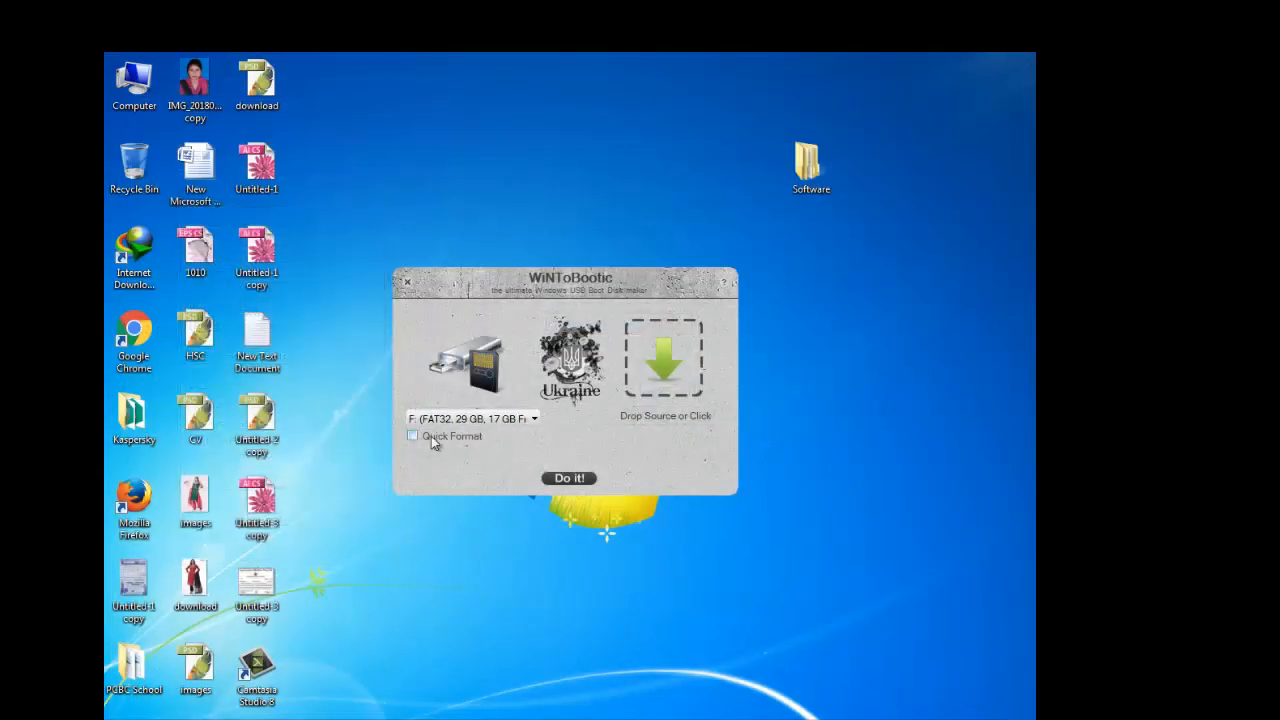
Enable Quick Format in WiNToBootic and select the F: USB drive as the target.
click(431, 437)
click(503, 419)
click(480, 433)
Load the Windows 10 disc image from the New Soft\ISO folder on Software (E:) as the source.
click(664, 357)
drag(627, 276, 388, 120)
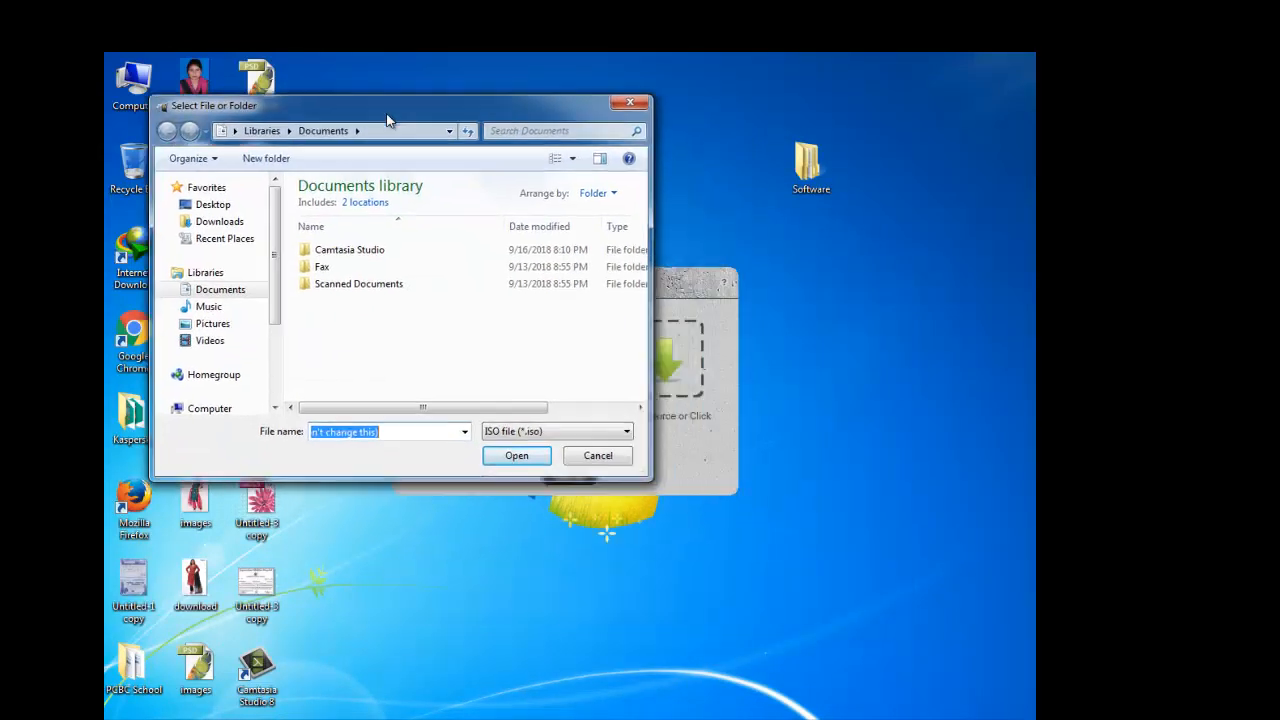
drag(634, 478, 829, 569)
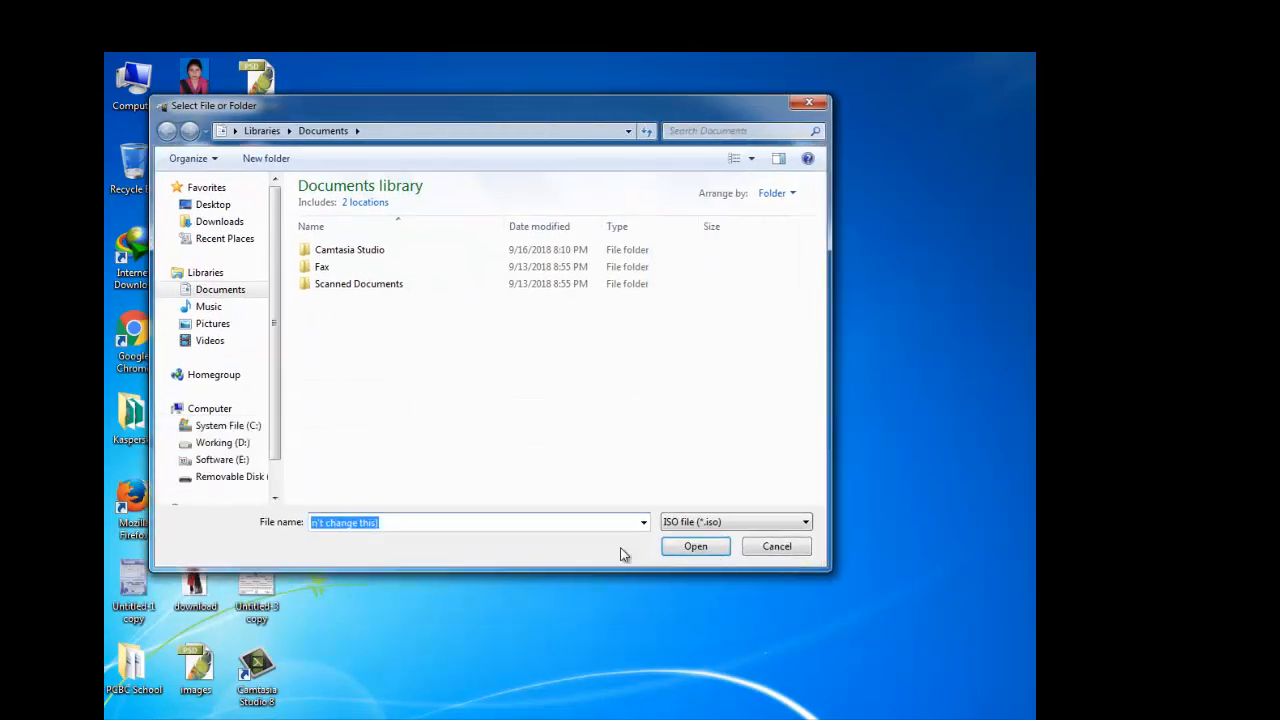
click(247, 478)
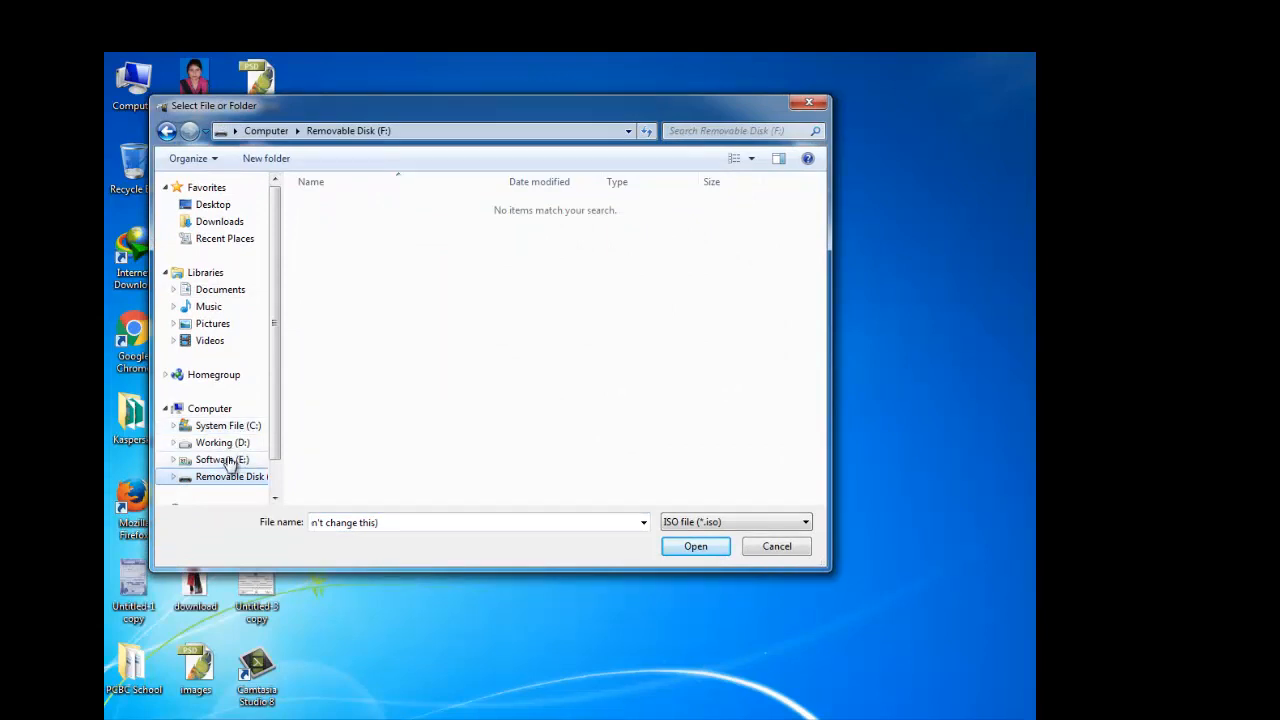
click(232, 459)
double_click(355, 240)
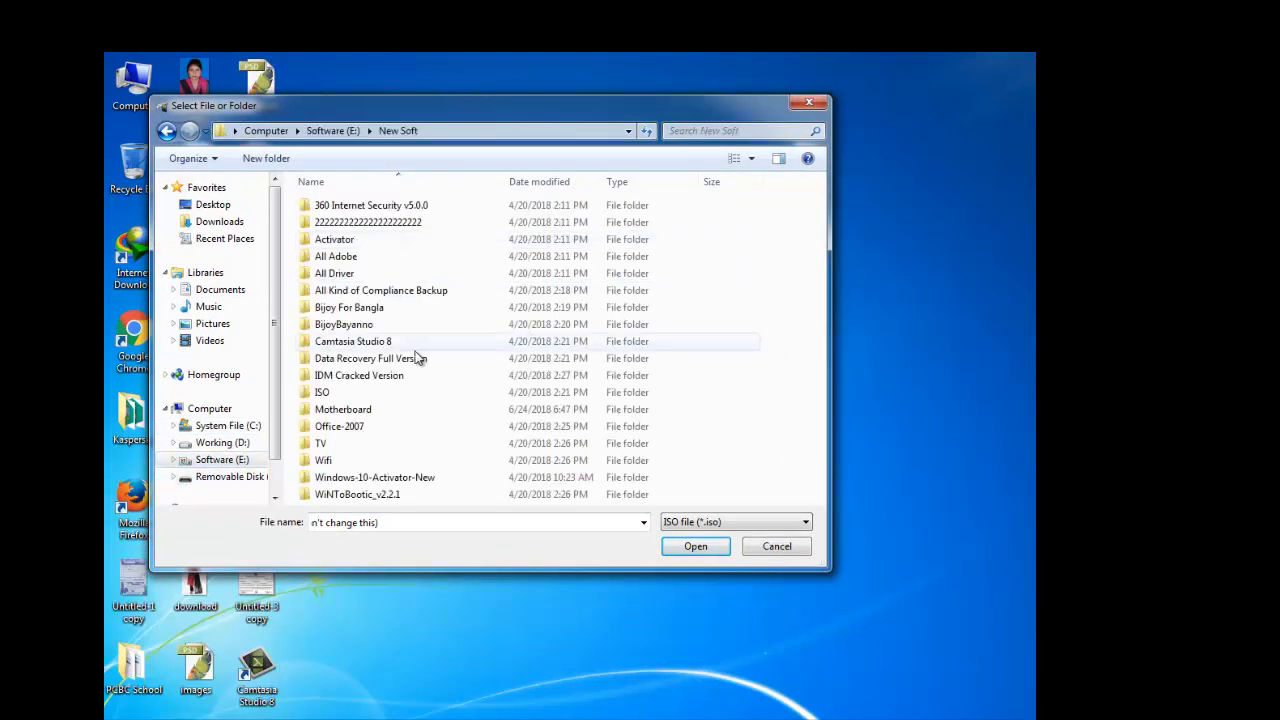
double_click(343, 392)
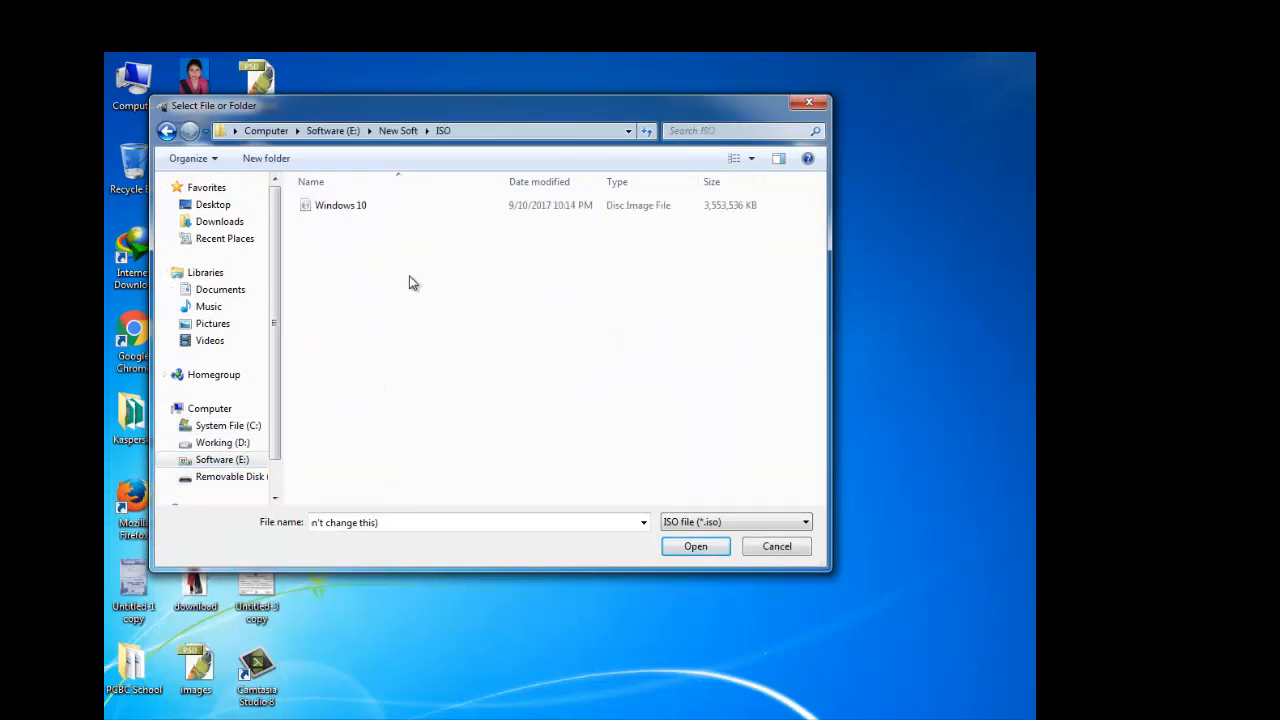
double_click(354, 207)
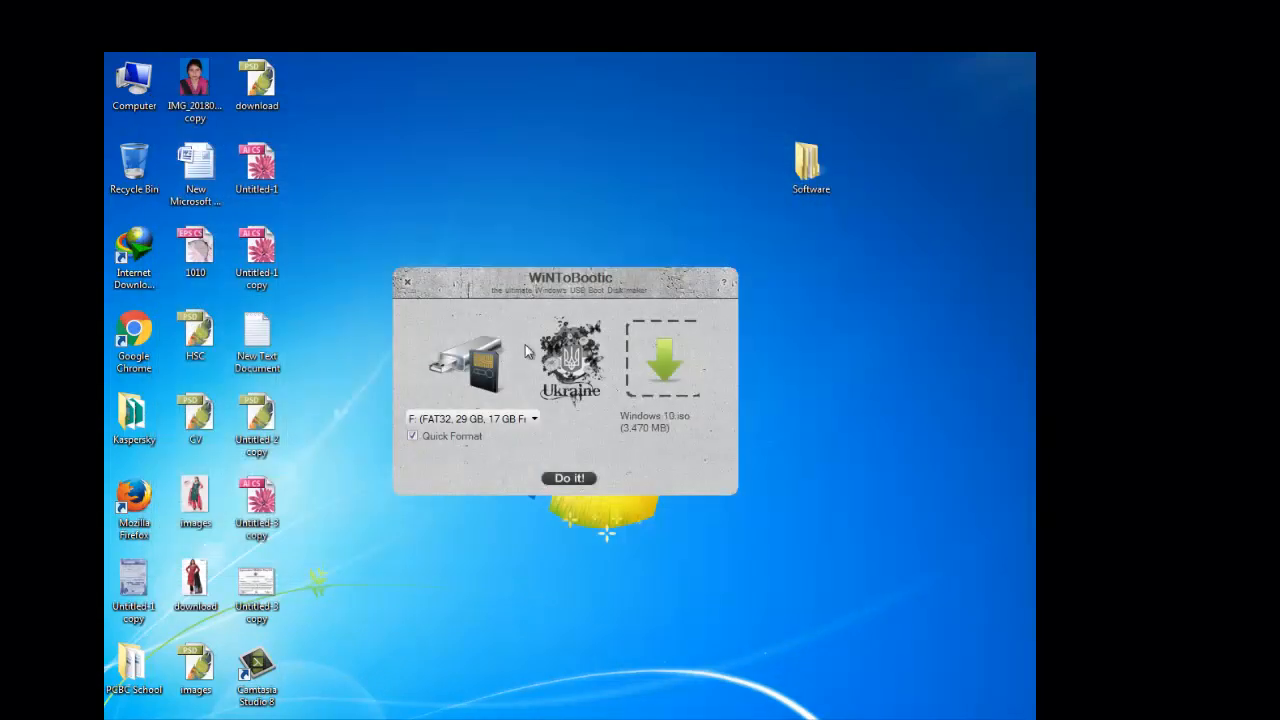
Start creating the bootable USB drive and accept erasing all data on Removable Disk (F:).
click(586, 479)
click(552, 449)
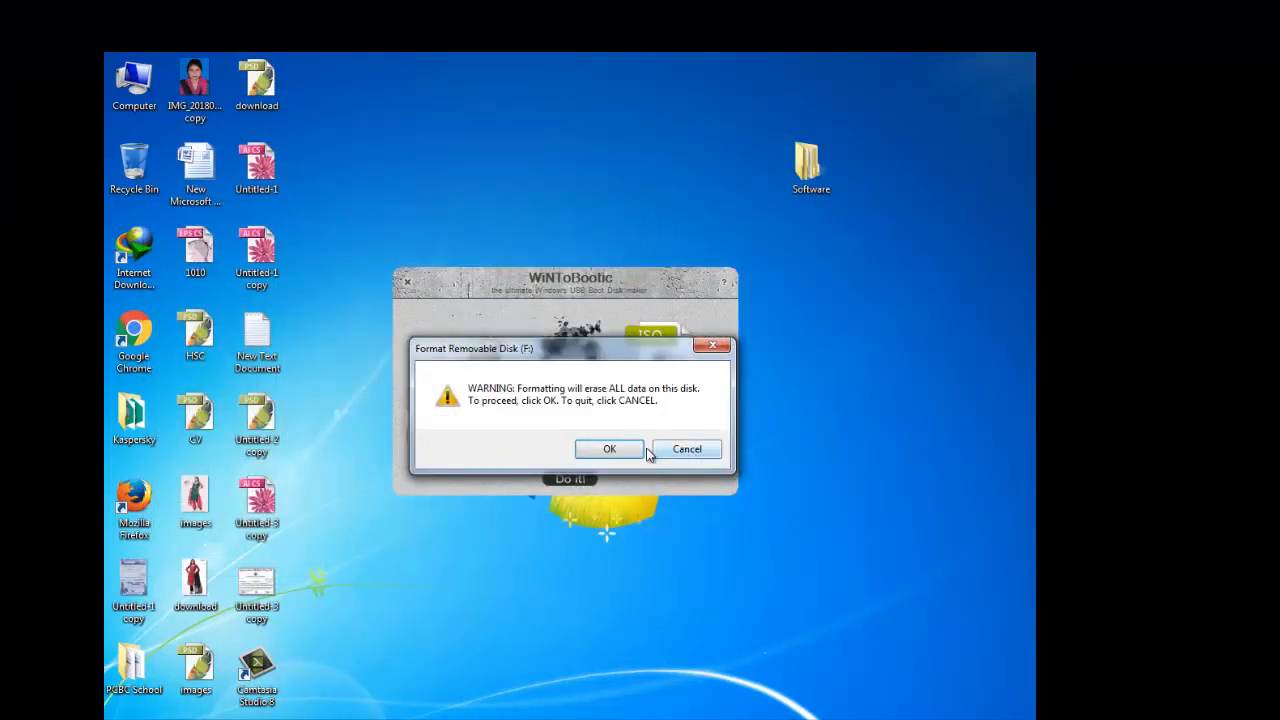
click(609, 449)
right_click(806, 326)
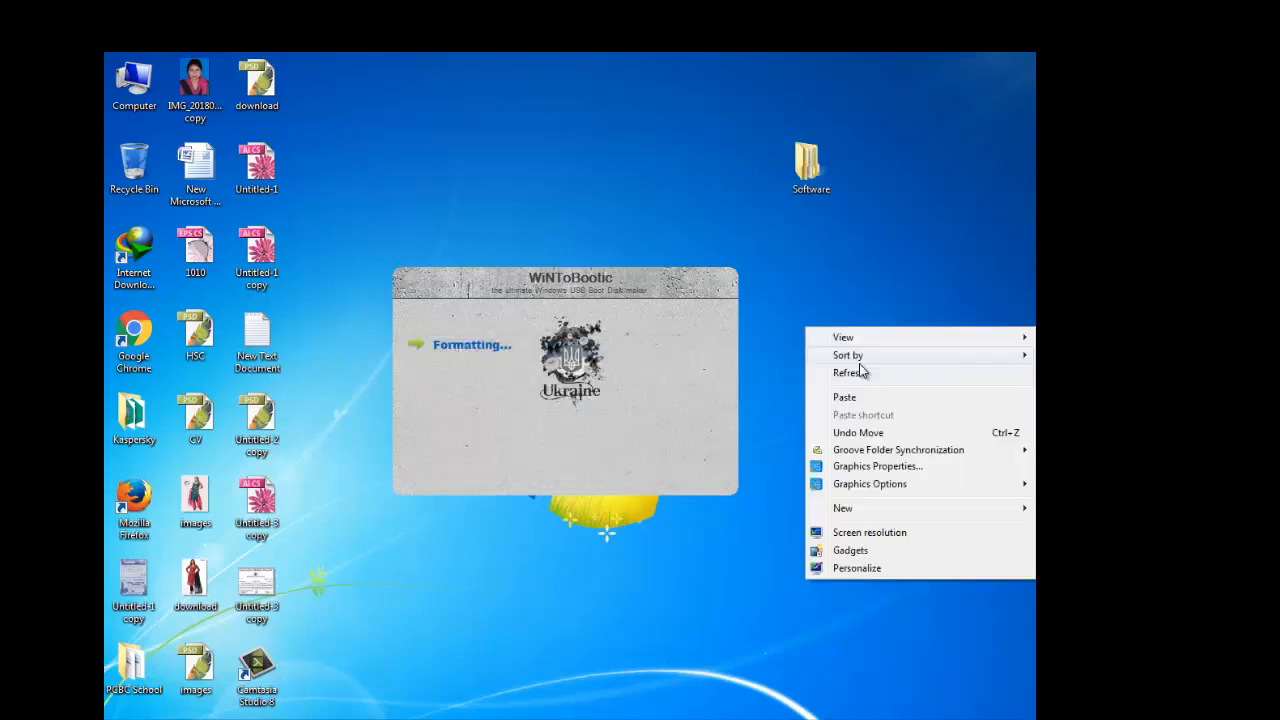
click(861, 376)
right_click(844, 380)
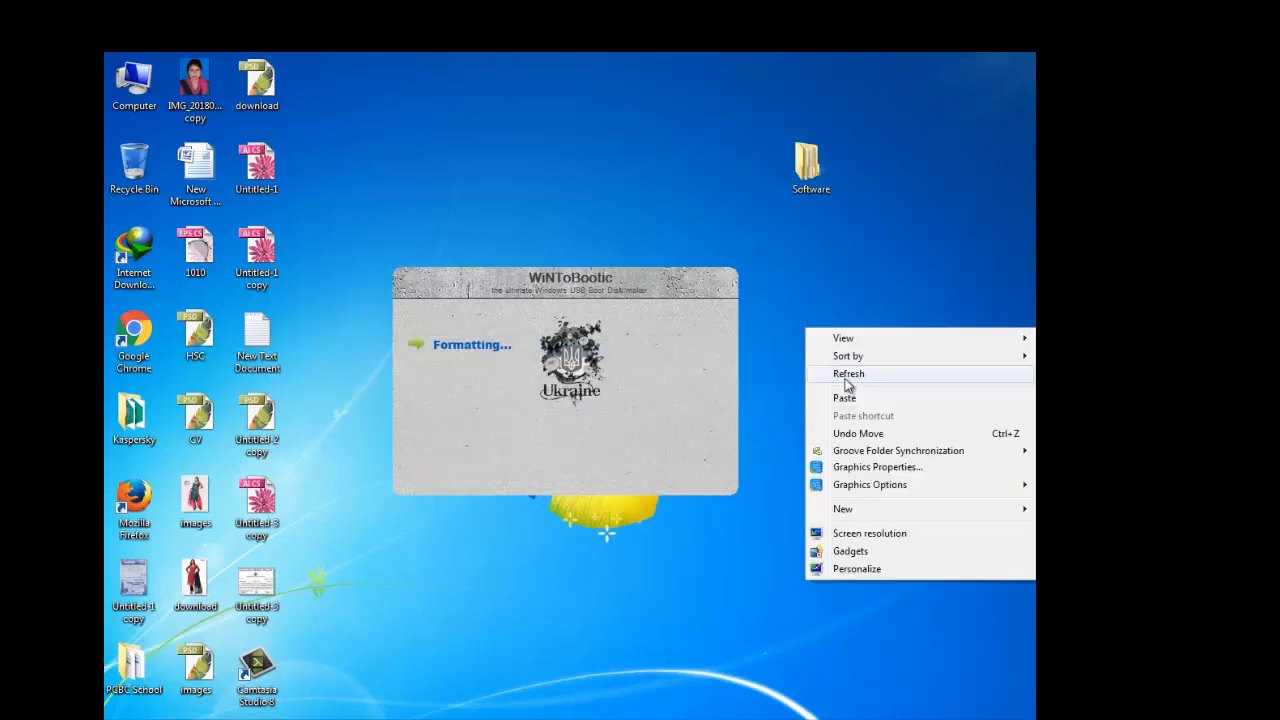
click(846, 385)
right_click(798, 314)
click(848, 362)
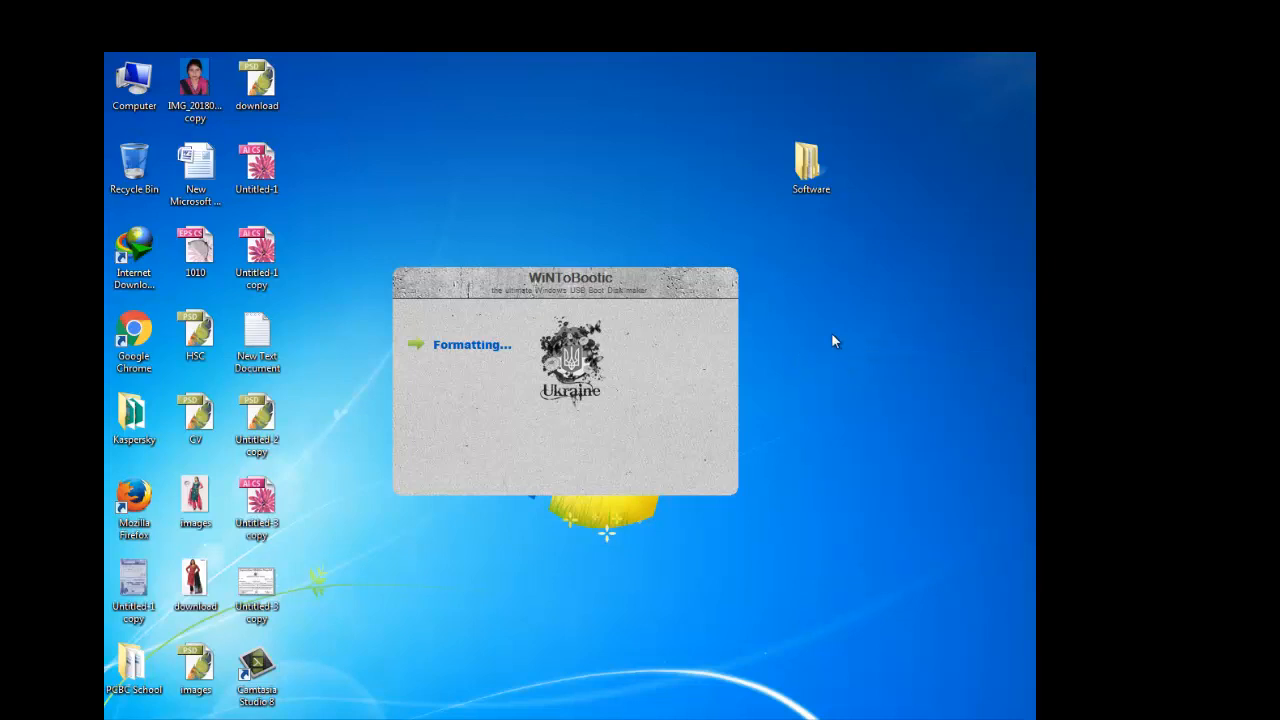
right_click(848, 300)
click(853, 343)
right_click(766, 310)
click(836, 352)
right_click(837, 334)
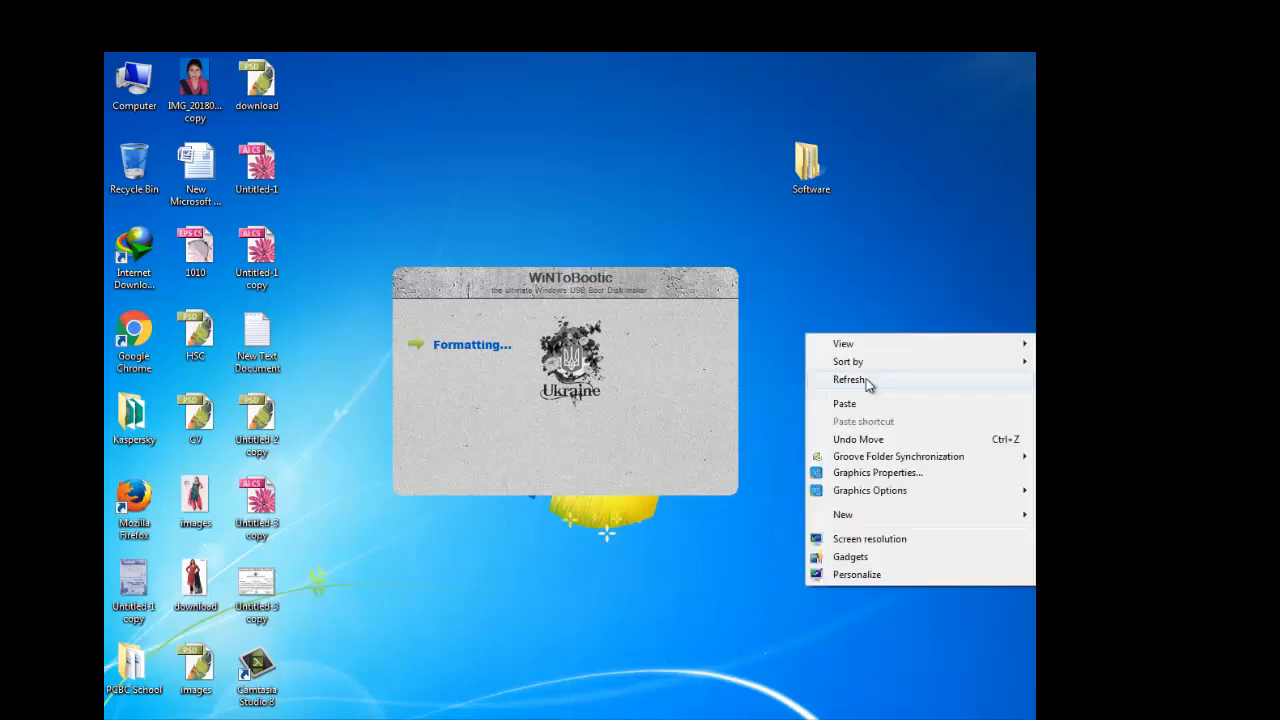
click(866, 381)
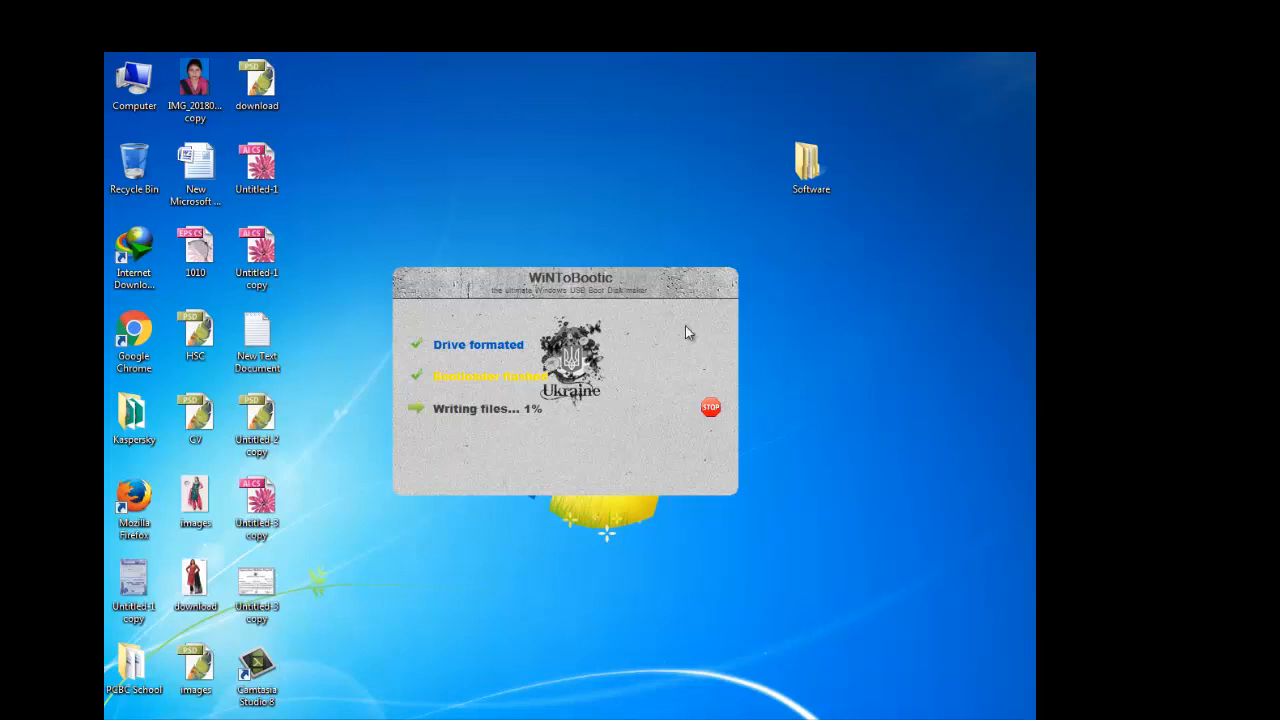
Stop writing files to the USB drive and close WiNToBootic, dismissing the web page it opens.
click(710, 407)
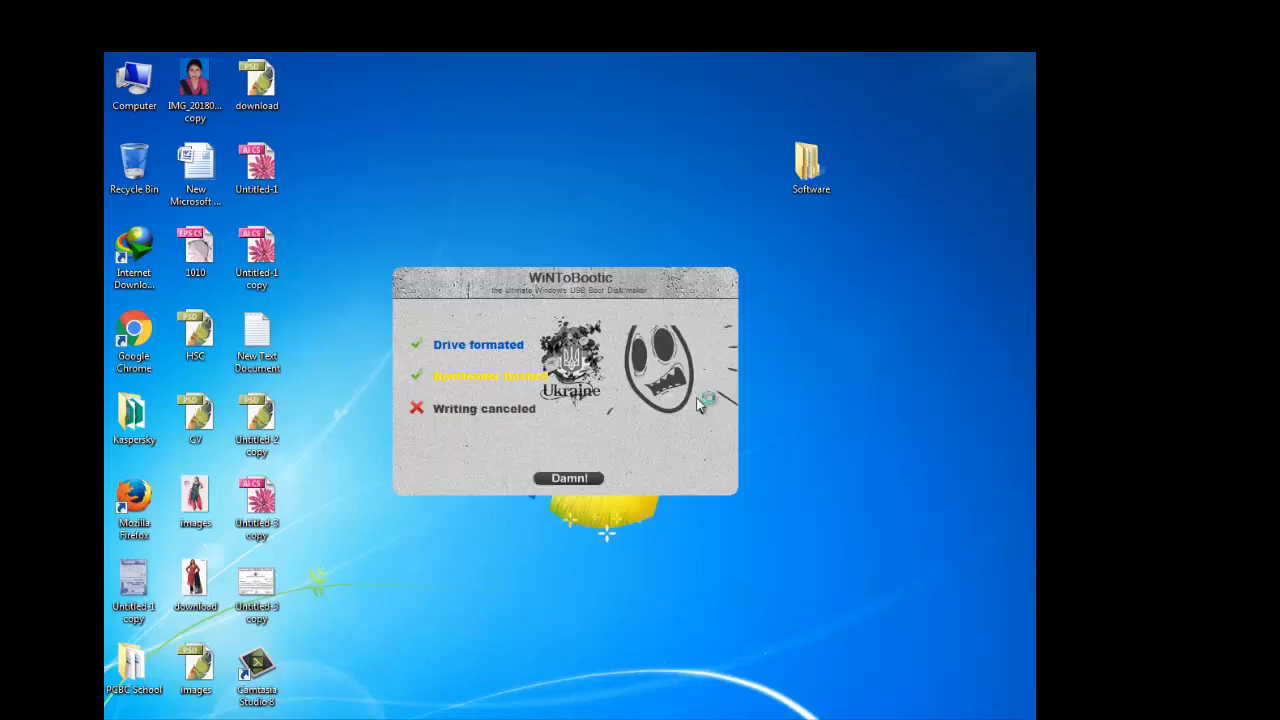
click(570, 479)
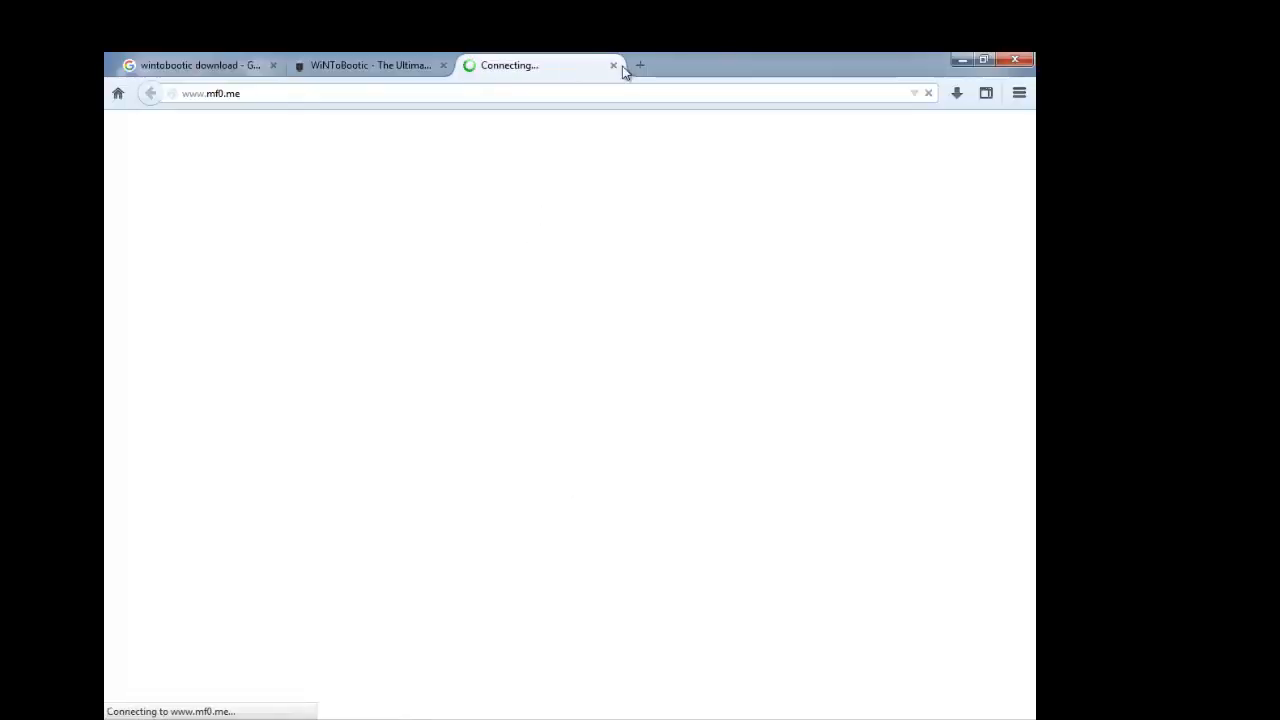
click(612, 64)
click(962, 60)
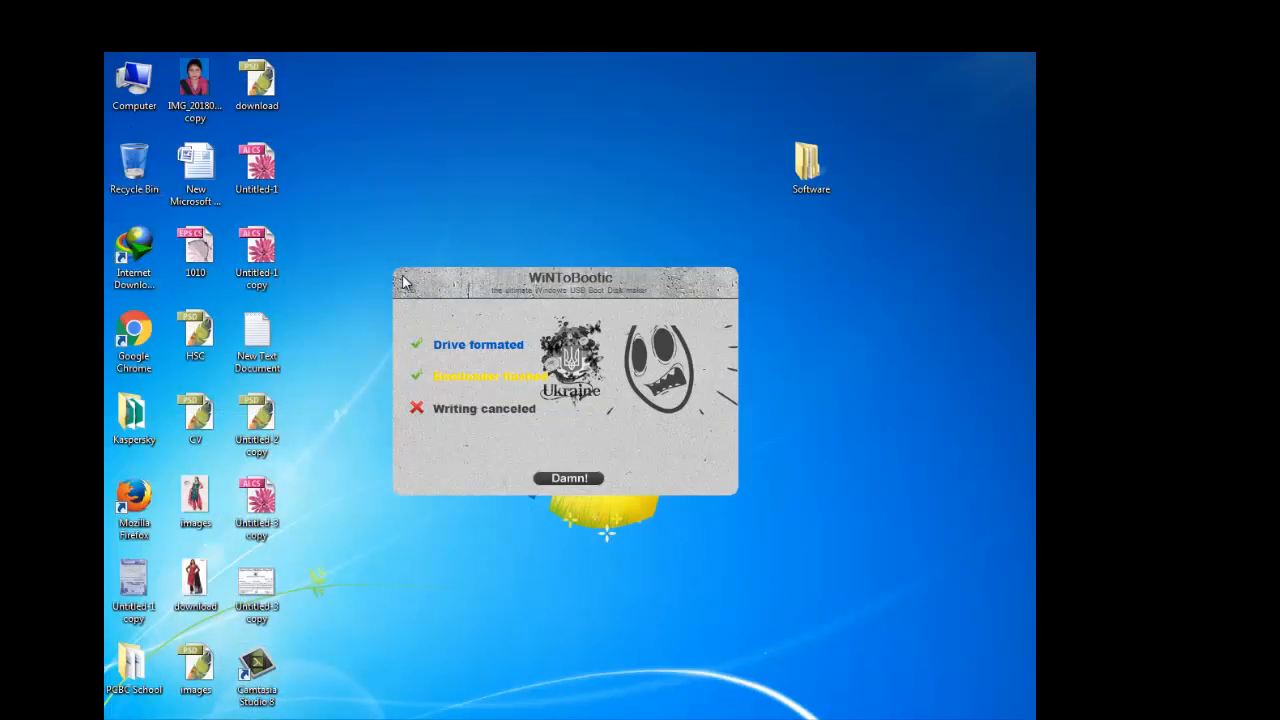
click(575, 478)
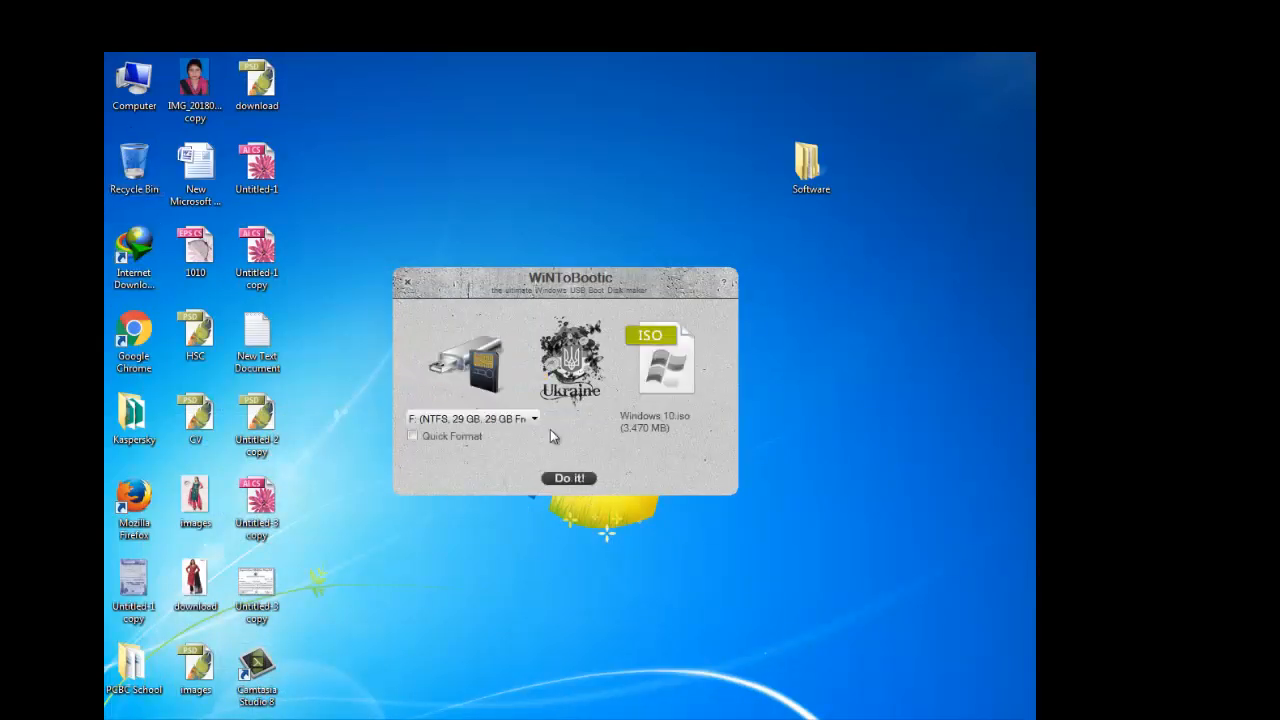
click(407, 289)
Start a quick format of Removable Disk (F:) from the Computer window as NTFS with 4096-byte allocation units, and refresh the desktop.
double_click(134, 82)
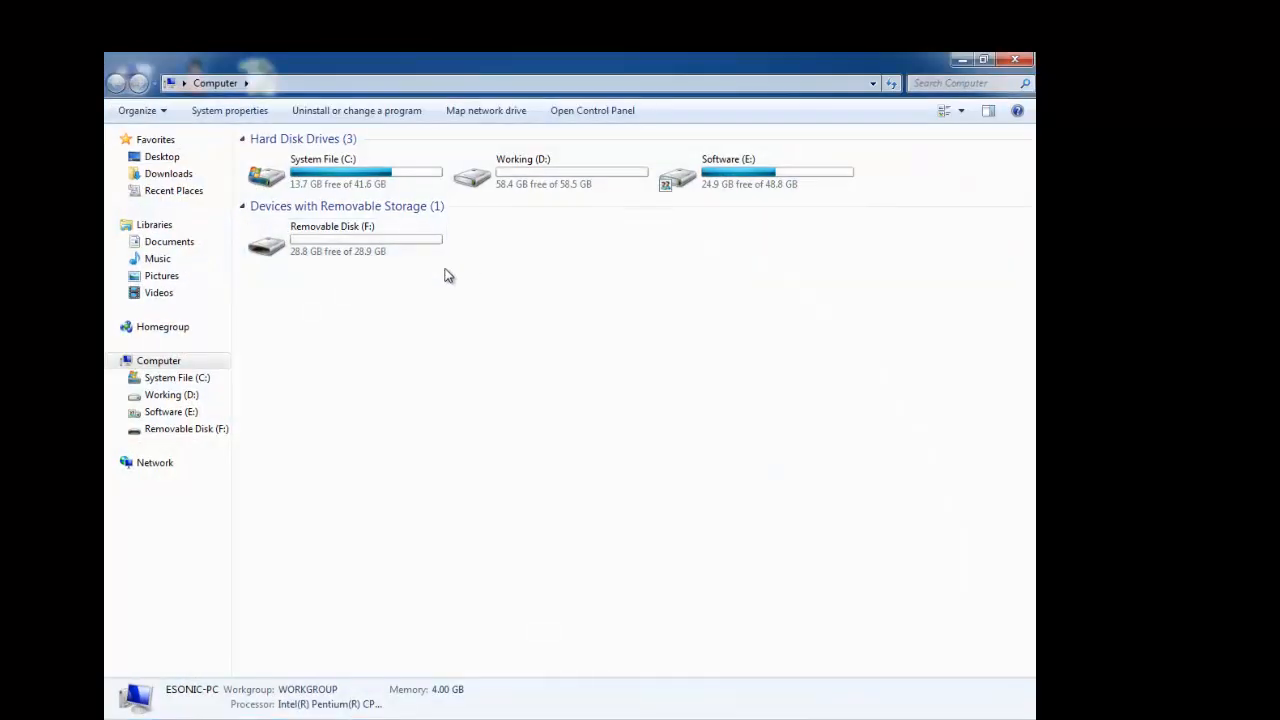
click(330, 248)
right_click(328, 241)
click(385, 498)
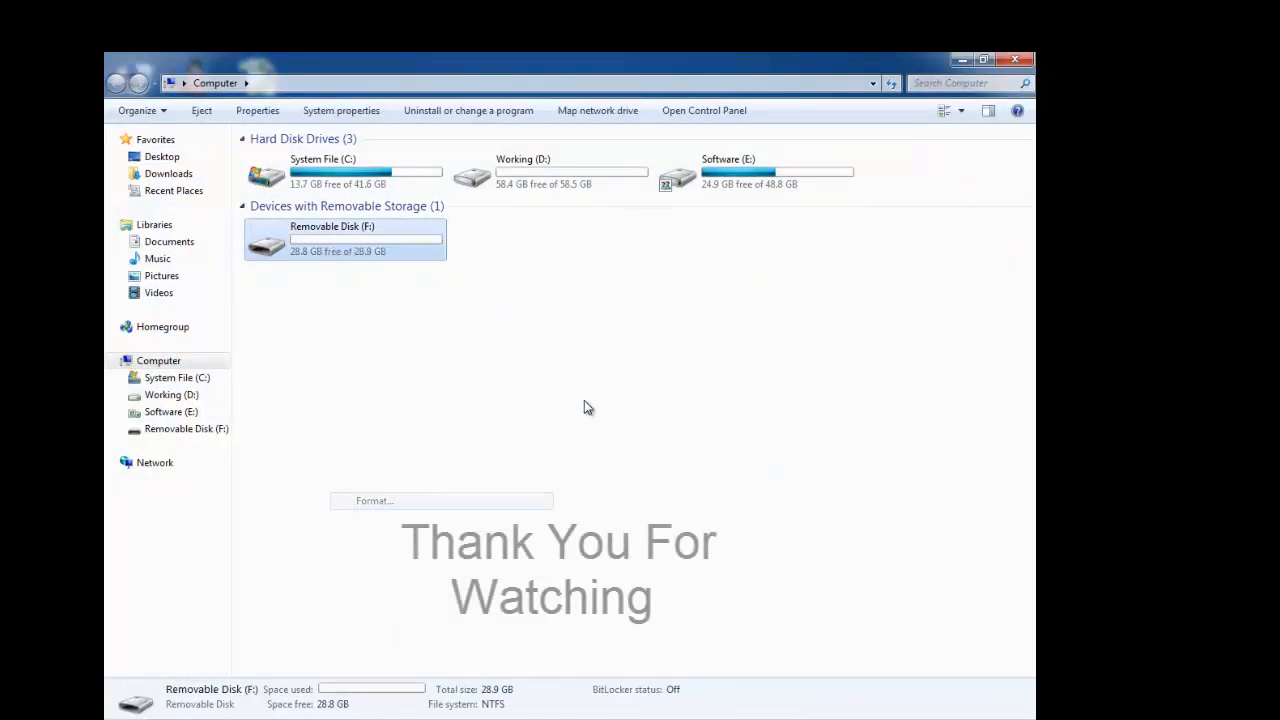
click(272, 524)
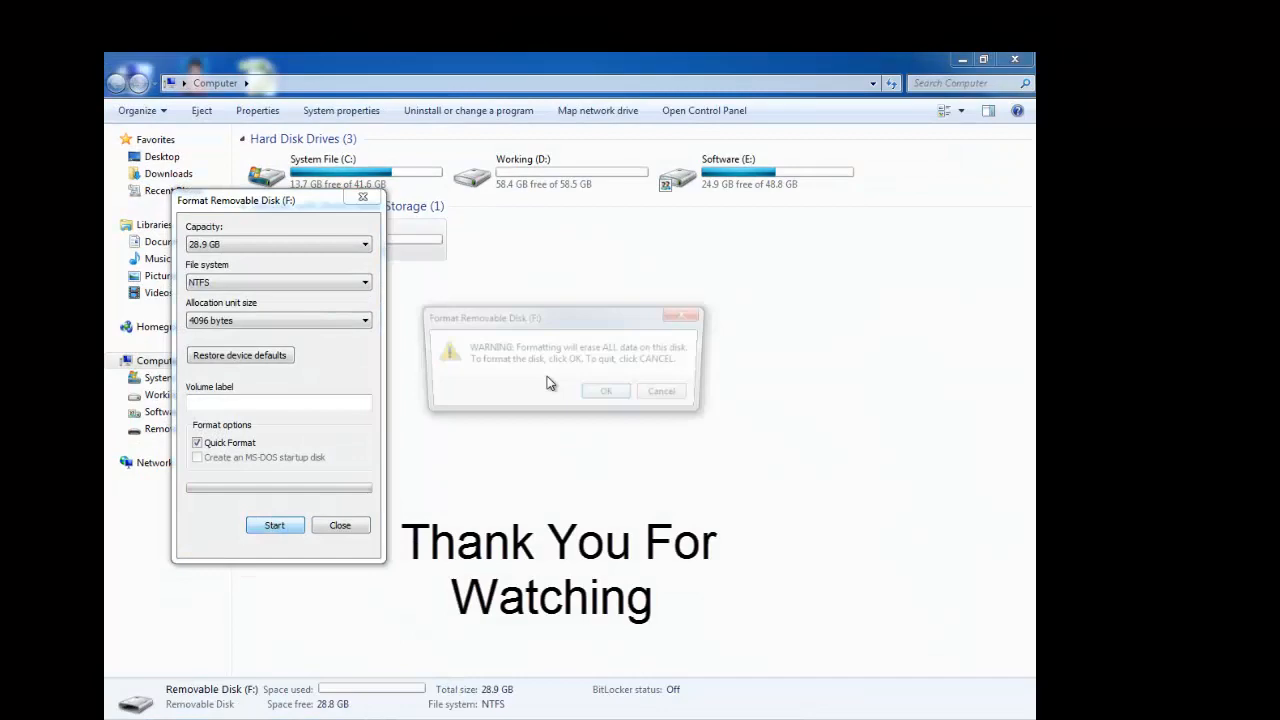
click(603, 393)
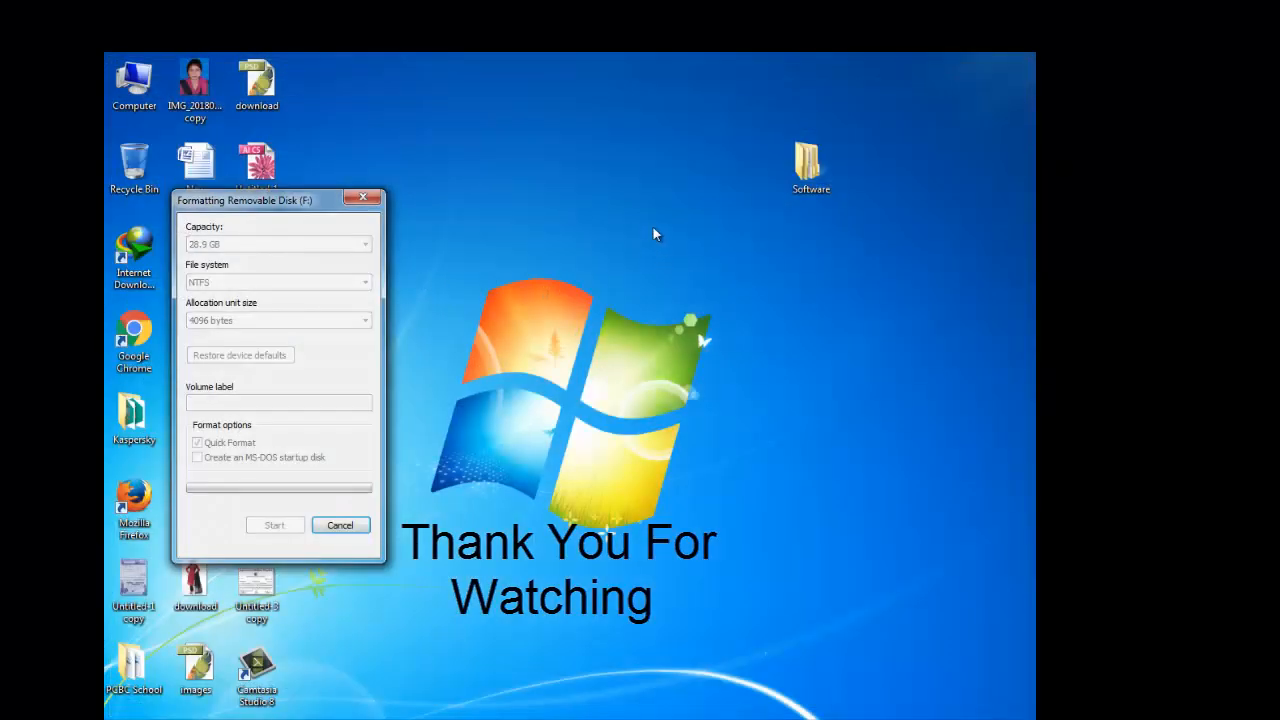
right_click(655, 234)
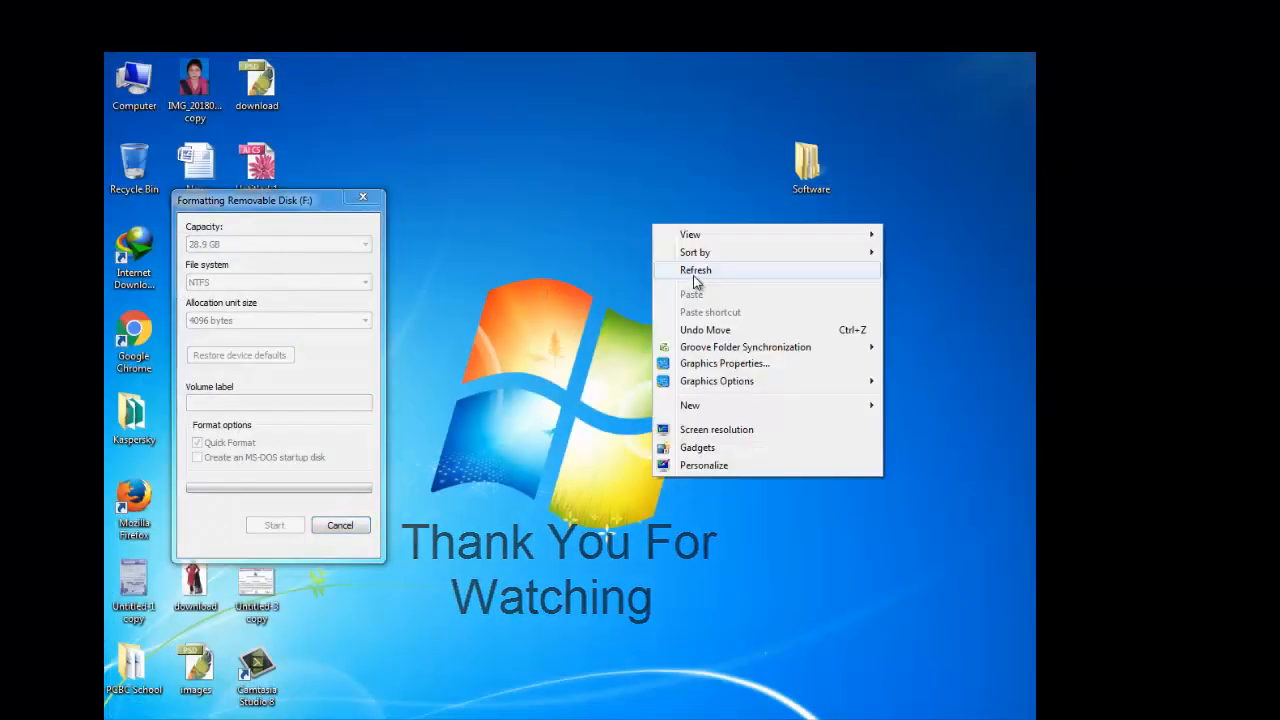
click(682, 266)
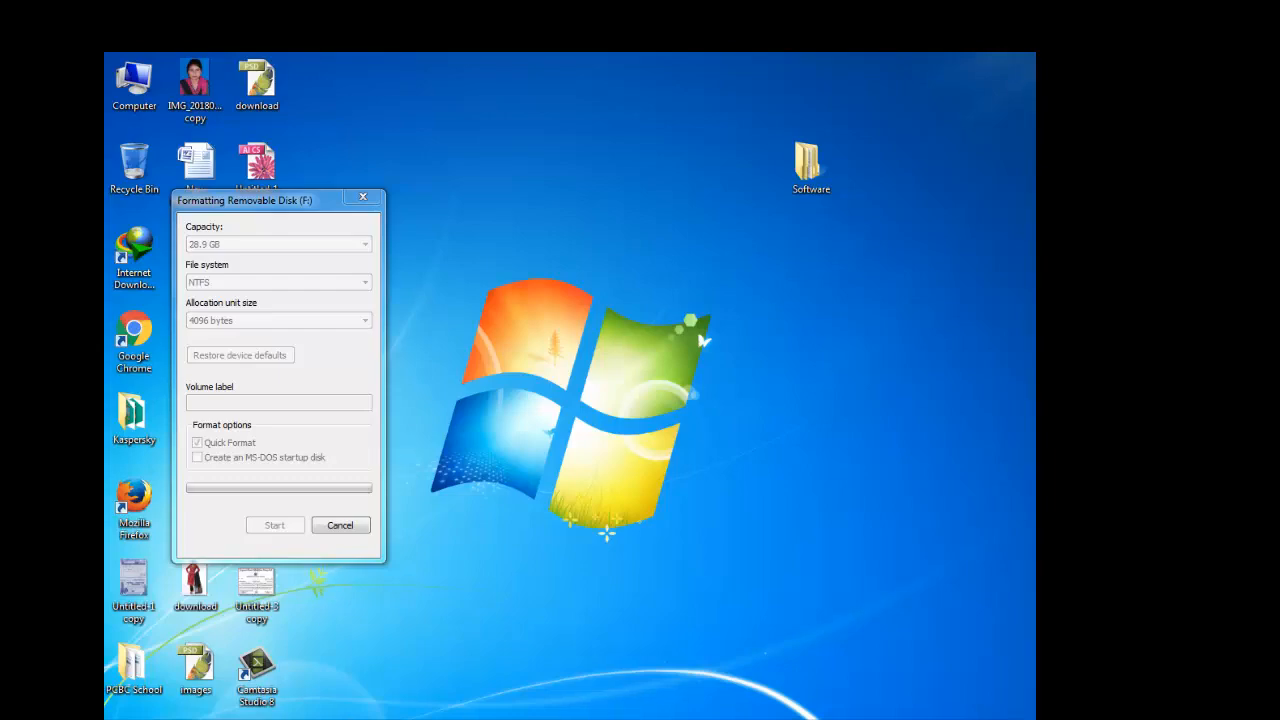